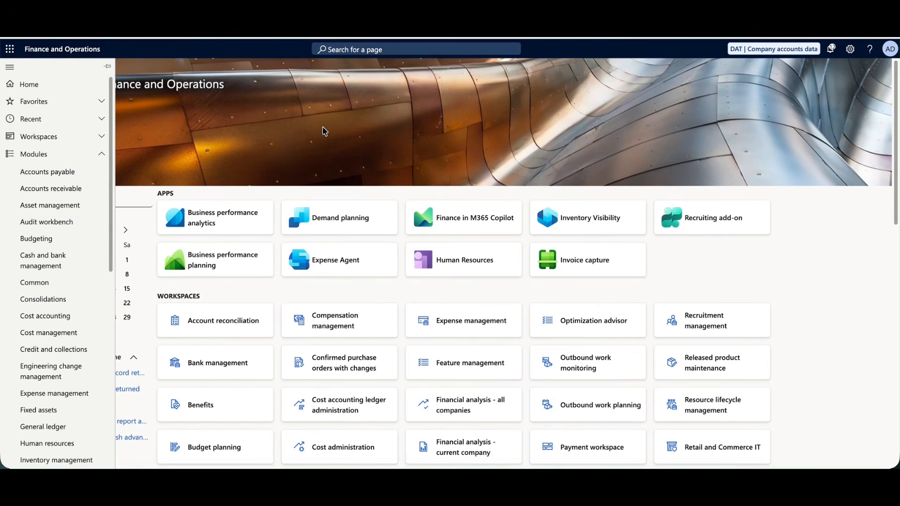
Collapse and reopen the navigation pane, then enter PO-10000 in a field.
{"action": "left_click", "coordinate": [325, 131]}
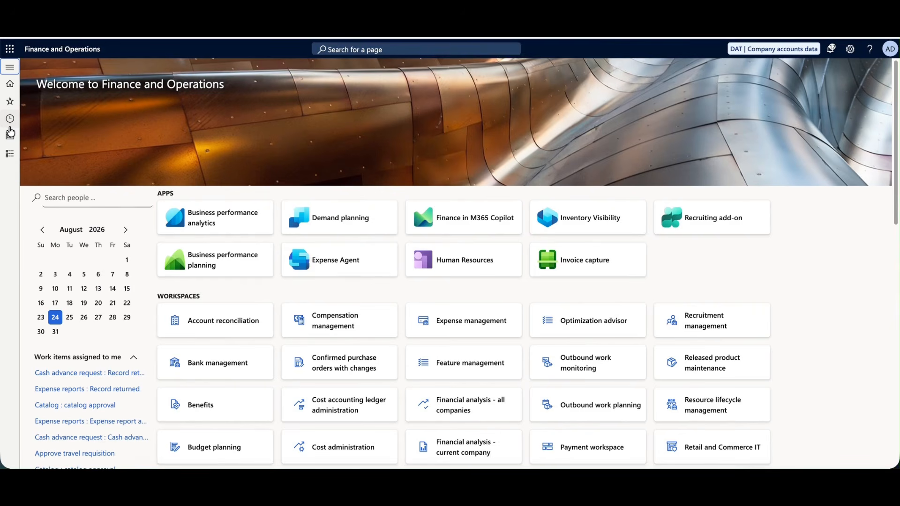
{"action": "left_click", "coordinate": [10, 67]}
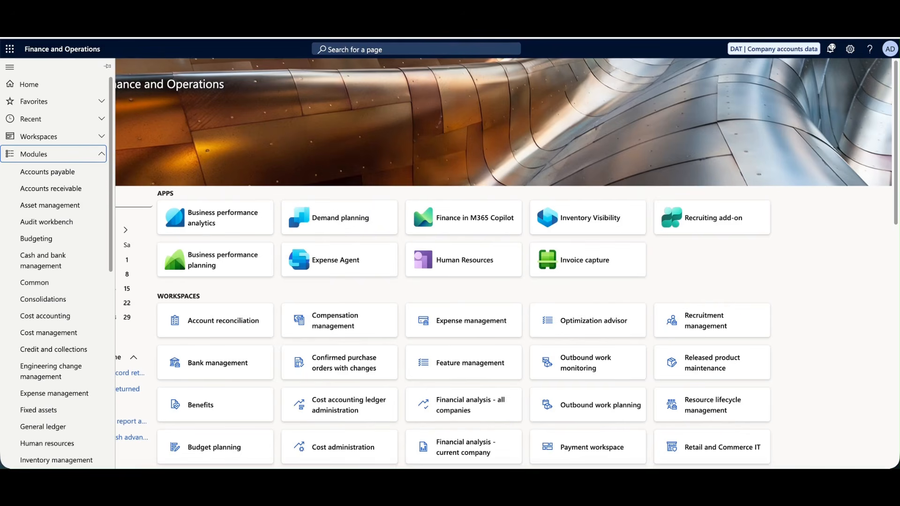
{"action": "left_click", "coordinate": [432, 145]}
{"action": "type", "text": "P"}
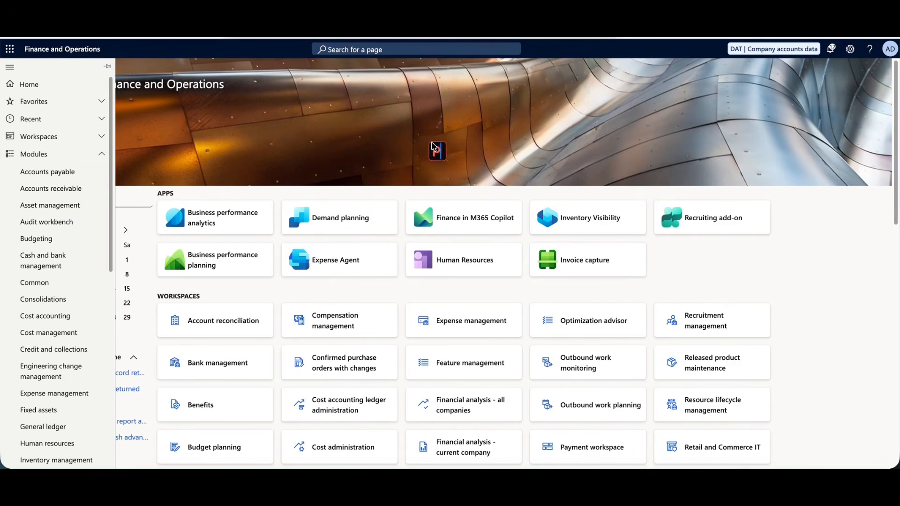
{"action": "type", "text": "O-10000"}
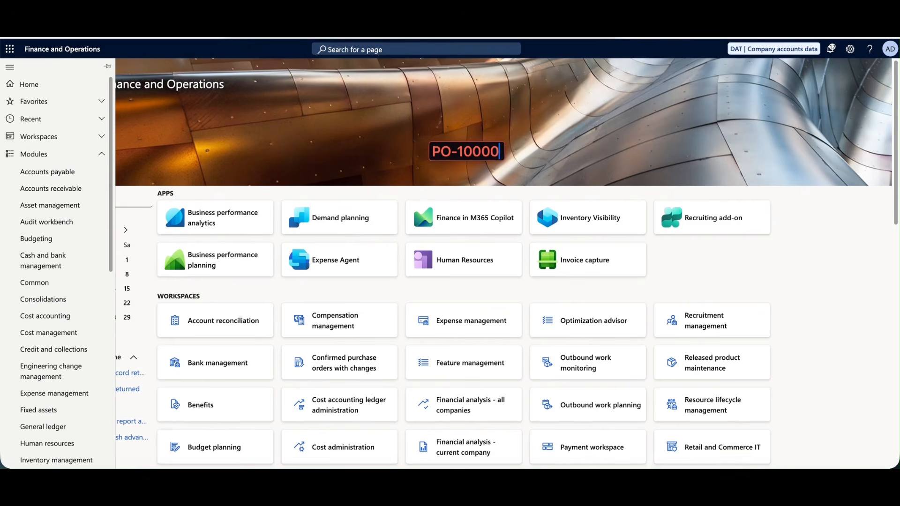
Enter PO-10001 in the next field, replacing its last digit with 01.
{"action": "left_click", "coordinate": [436, 177]}
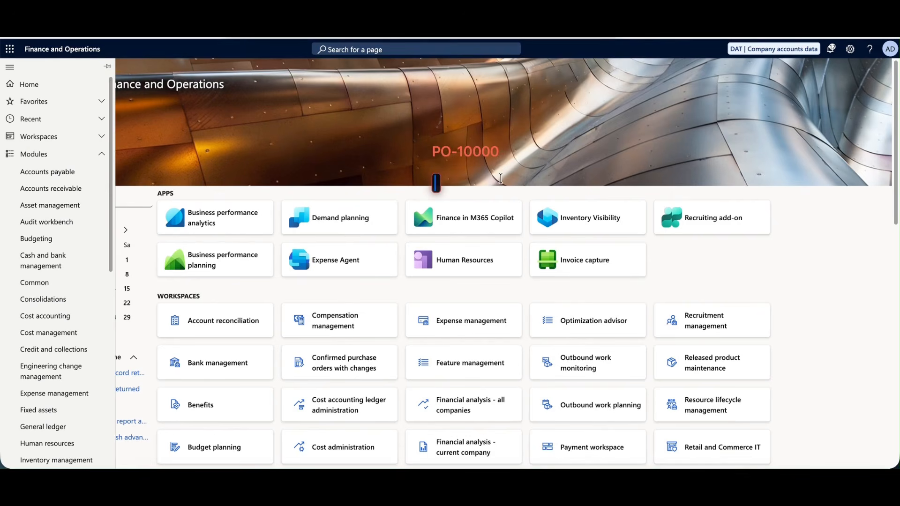
{"action": "type", "text": "PO-"}
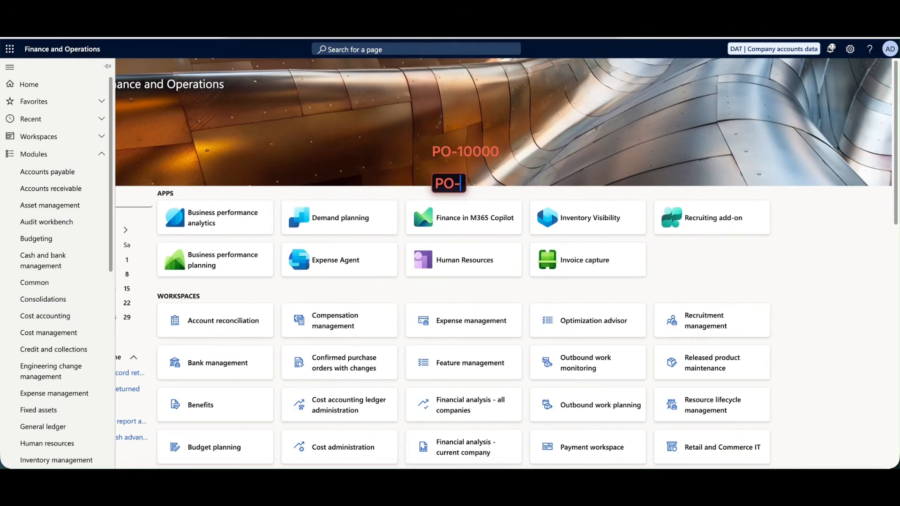
{"action": "type", "text": "10001"}
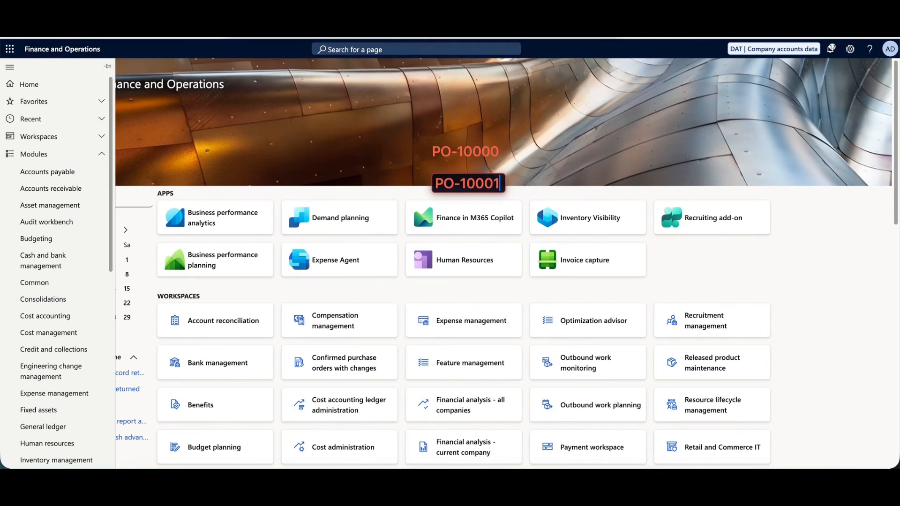
{"action": "key", "text": "BackSpace"}
{"action": "type", "text": "01"}
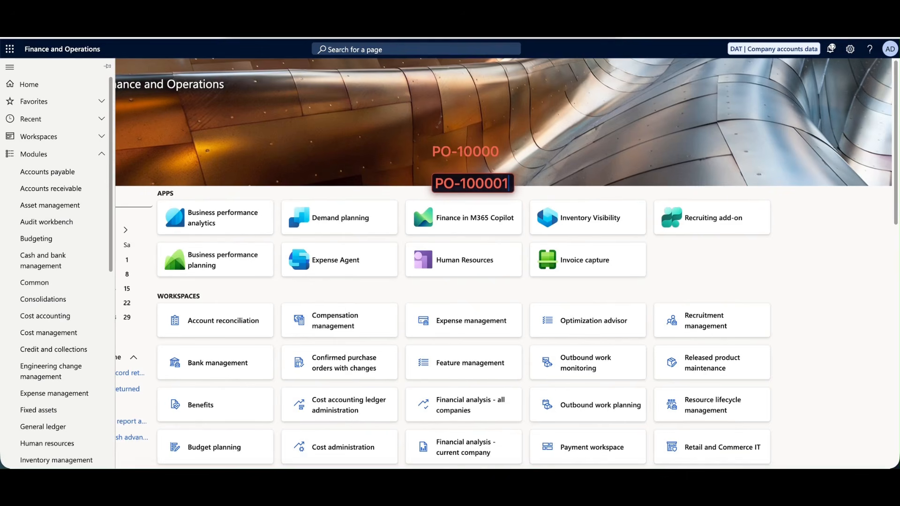
{"action": "left_click", "coordinate": [412, 135]}
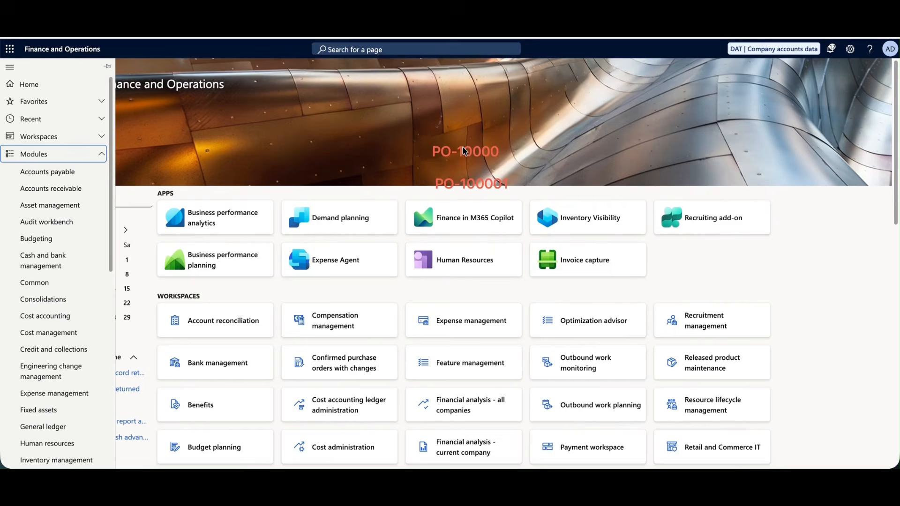
{"action": "left_click_drag", "start_coordinate": [445, 149], "coordinate": [456, 175]}
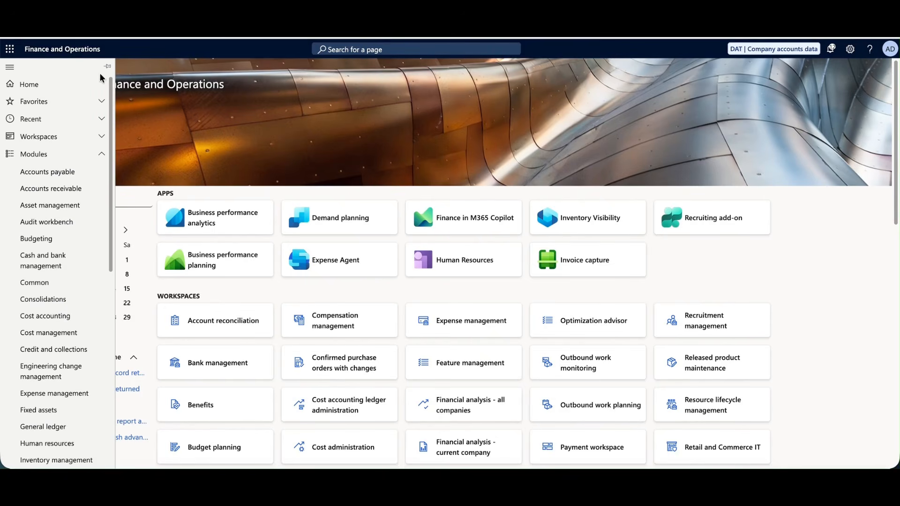
Search SIN in the company picker and switch from DAT to Softchief India Private Limited.
{"action": "left_click", "coordinate": [12, 68]}
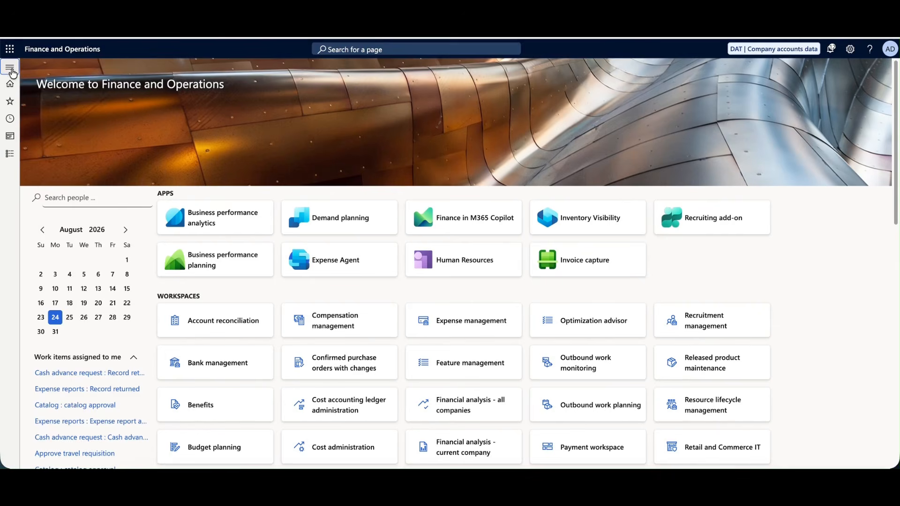
{"action": "left_click", "coordinate": [11, 68]}
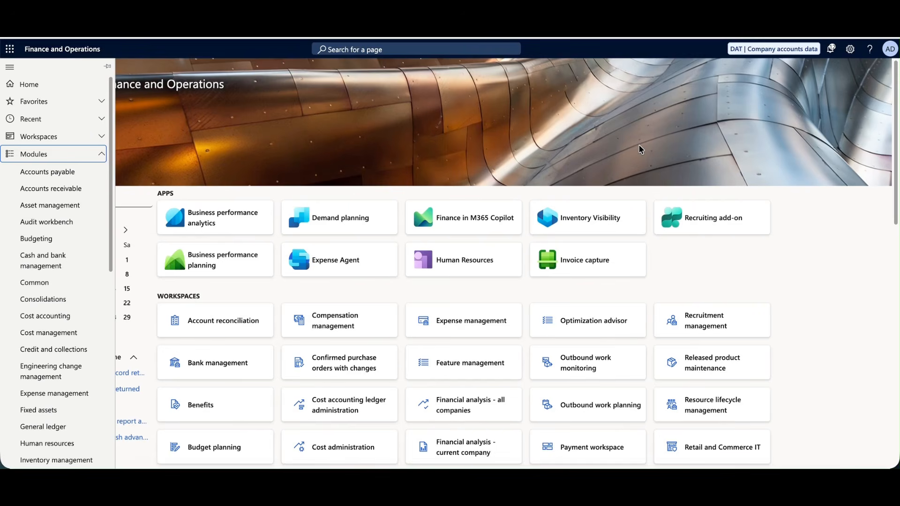
{"action": "left_click", "coordinate": [775, 55]}
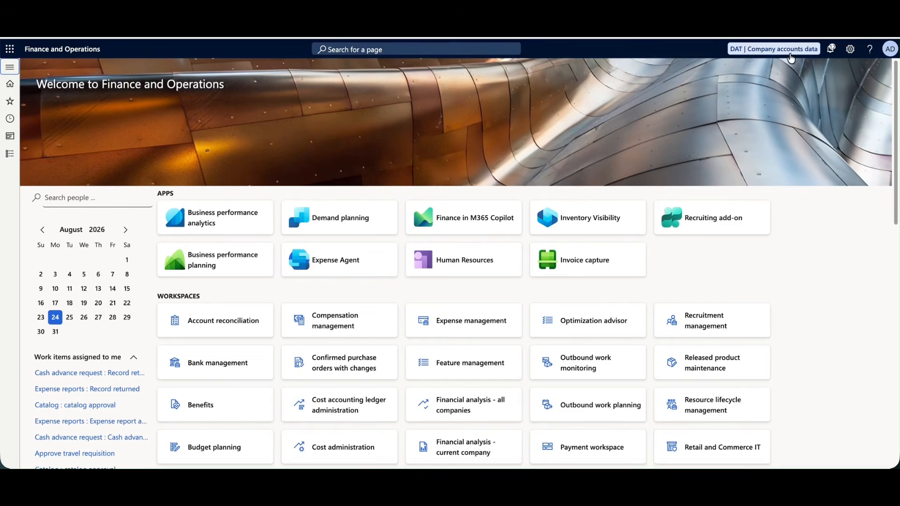
{"action": "left_click", "coordinate": [774, 56]}
{"action": "left_click", "coordinate": [876, 50]}
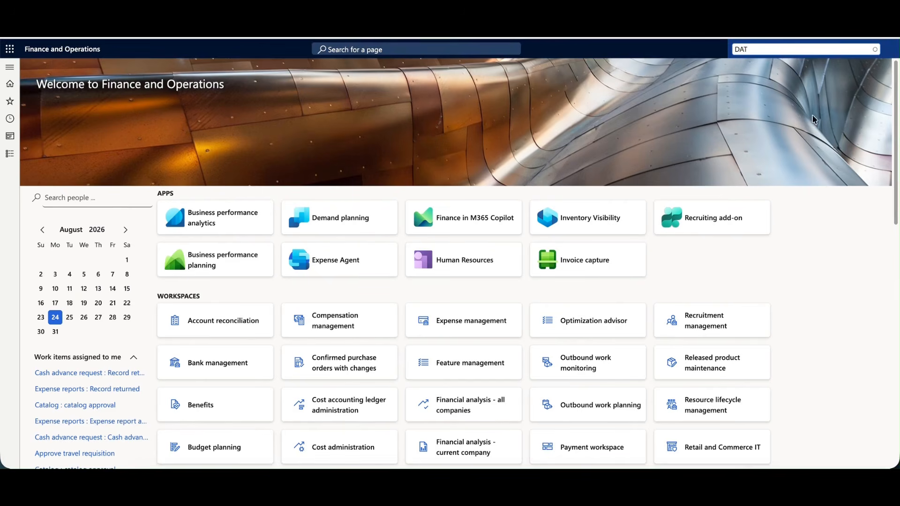
{"action": "scroll", "coordinate": [819, 105], "scroll_direction": "down", "scroll_amount": 10}
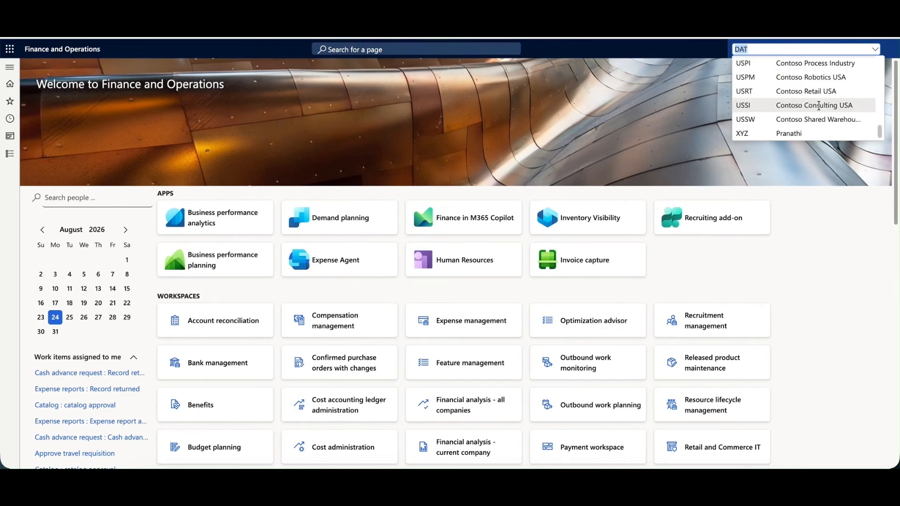
{"action": "scroll", "coordinate": [819, 105], "scroll_direction": "up", "scroll_amount": 3}
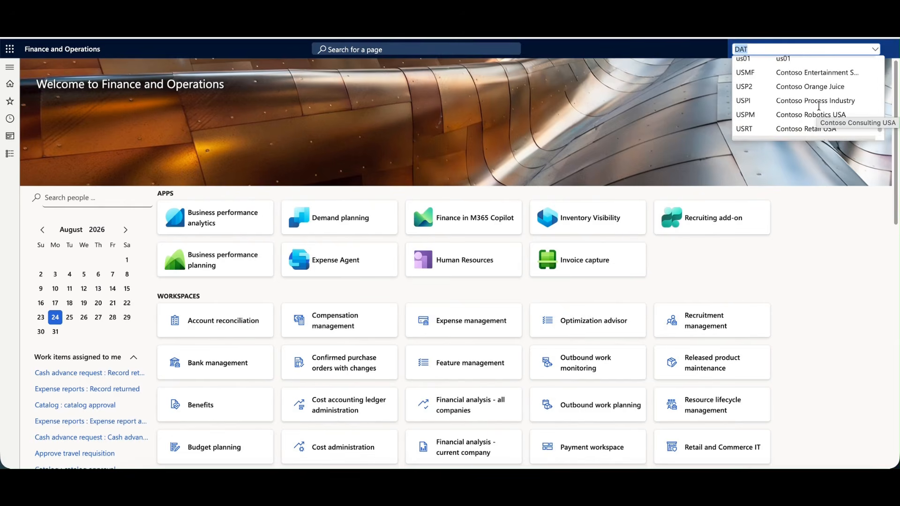
{"action": "scroll", "coordinate": [819, 105], "scroll_direction": "down", "scroll_amount": 3}
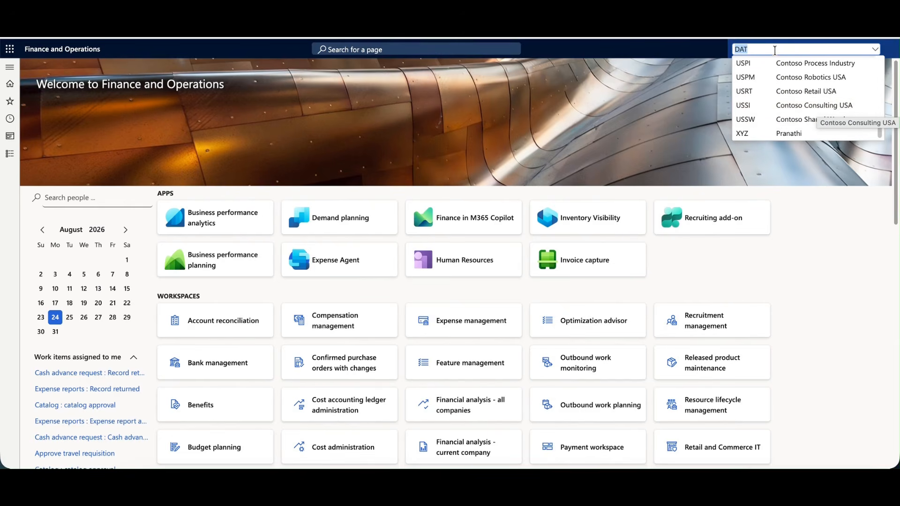
{"action": "type", "text": "SIN"}
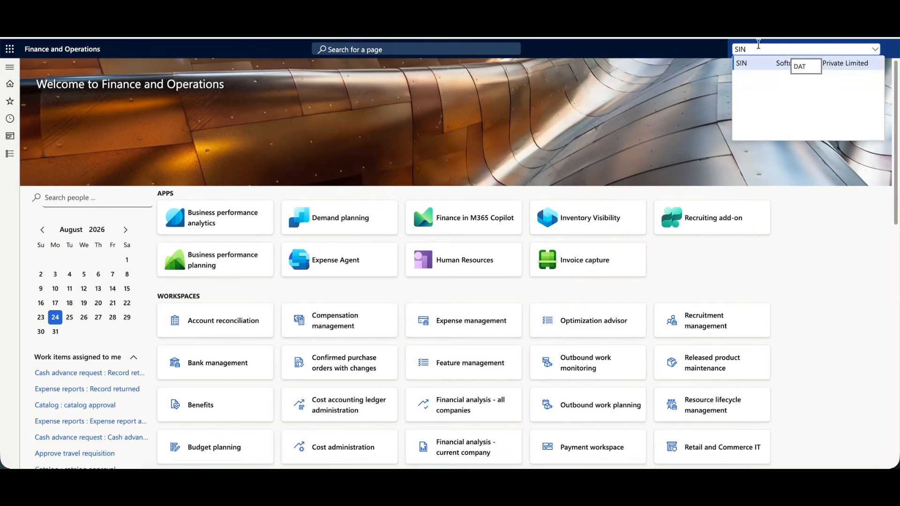
{"action": "left_click", "coordinate": [803, 72]}
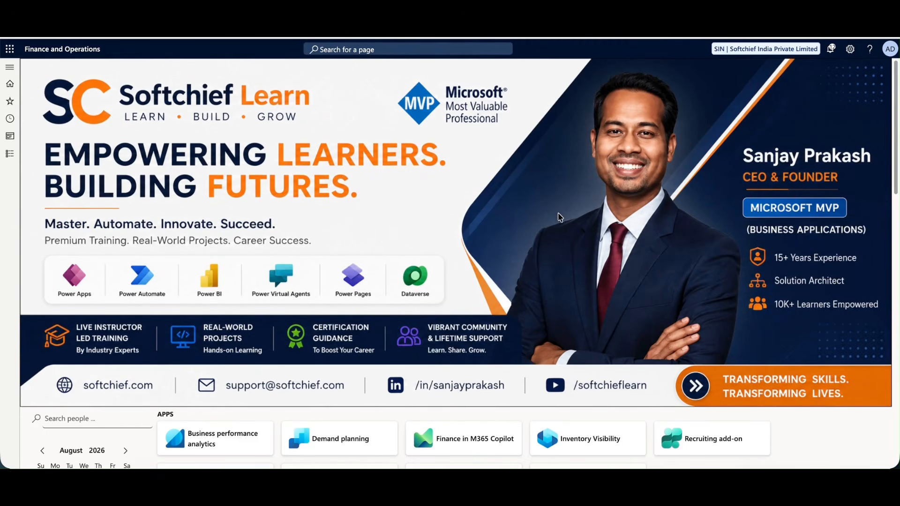
Scroll the navigation pane's Modules list and open Organization administration.
{"action": "scroll", "coordinate": [558, 216], "scroll_direction": "down", "scroll_amount": 4}
{"action": "scroll", "coordinate": [514, 146], "scroll_direction": "up", "scroll_amount": 4}
{"action": "scroll", "coordinate": [542, 157], "scroll_direction": "down", "scroll_amount": 1}
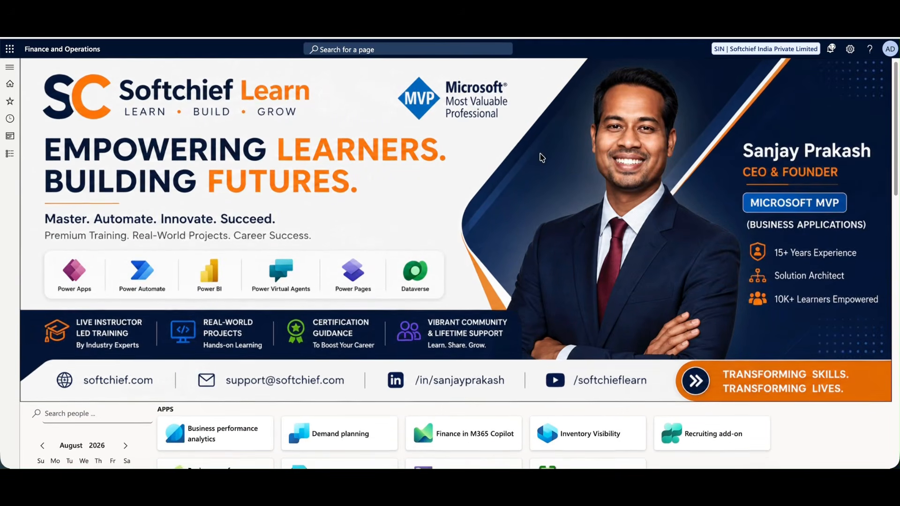
{"action": "scroll", "coordinate": [541, 157], "scroll_direction": "down", "scroll_amount": 4}
{"action": "scroll", "coordinate": [501, 163], "scroll_direction": "up", "scroll_amount": 4}
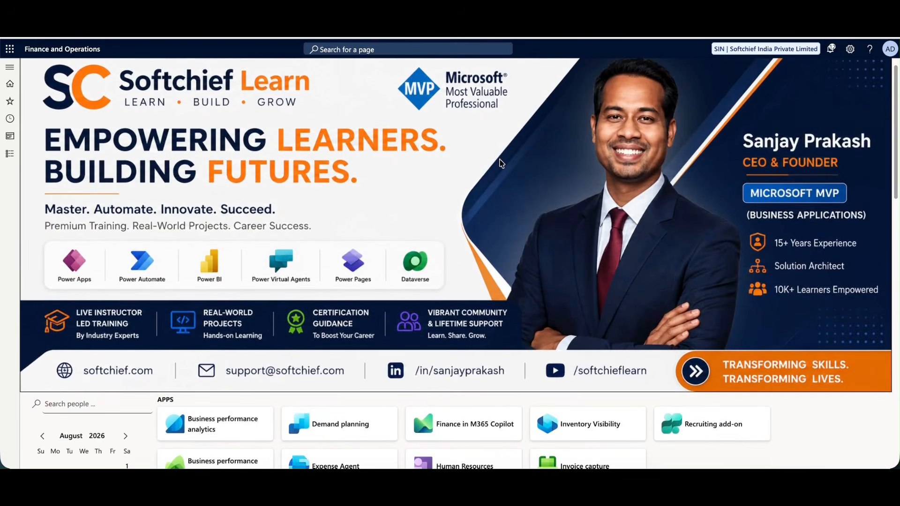
{"action": "scroll", "coordinate": [516, 187], "scroll_direction": "up", "scroll_amount": 1}
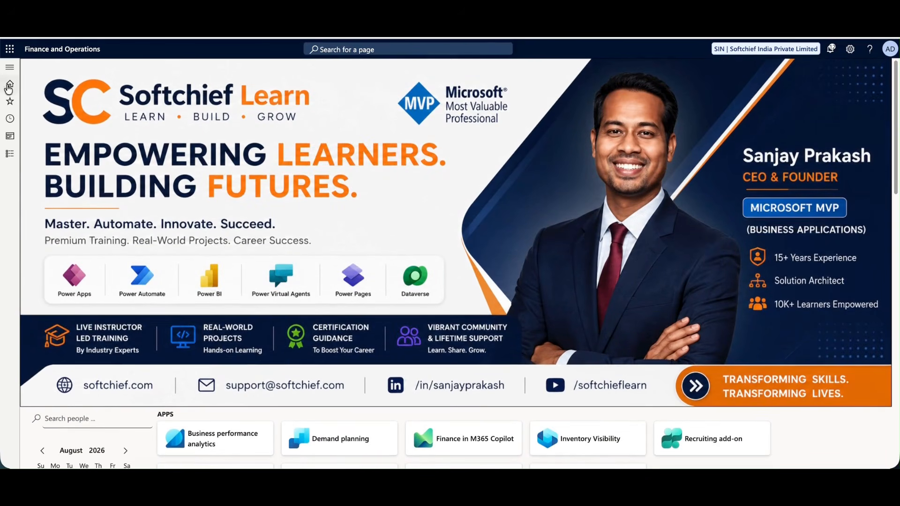
{"action": "left_click", "coordinate": [10, 68]}
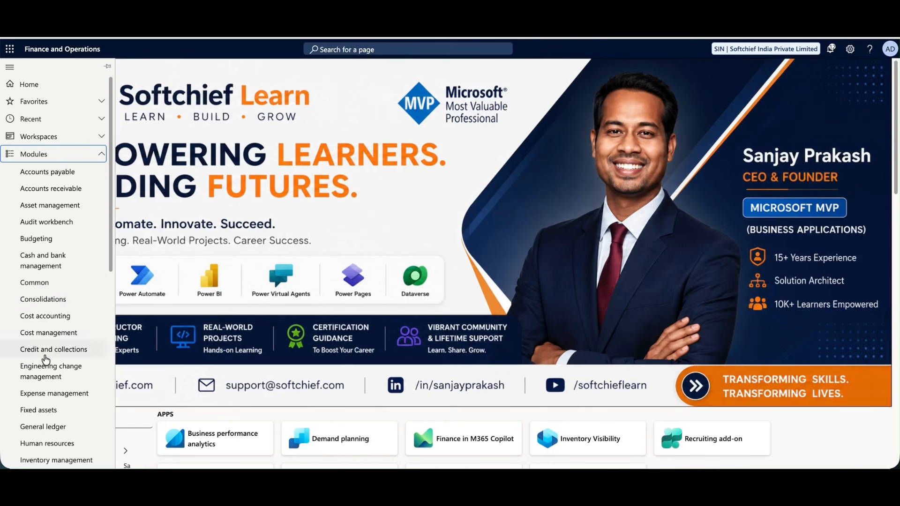
{"action": "scroll", "coordinate": [54, 384], "scroll_direction": "down", "scroll_amount": 5}
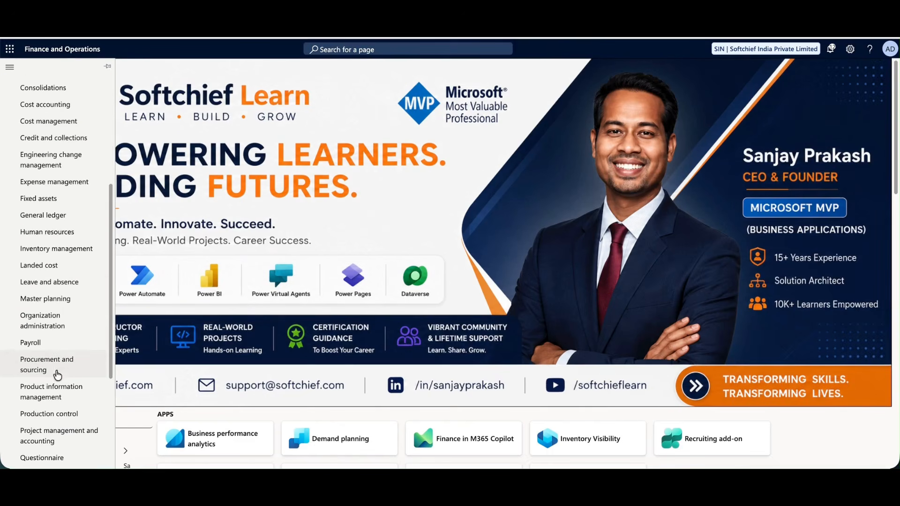
{"action": "scroll", "coordinate": [57, 380], "scroll_direction": "down", "scroll_amount": 3}
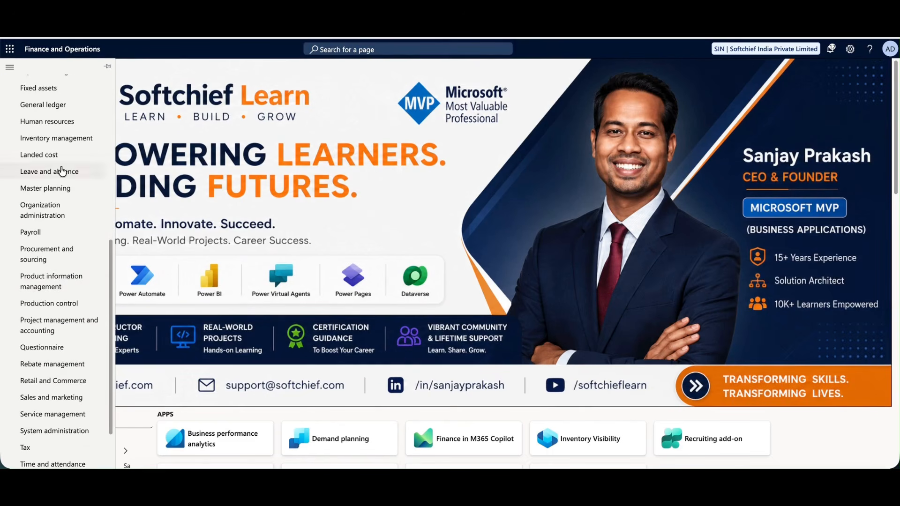
{"action": "scroll", "coordinate": [69, 233], "scroll_direction": "down", "scroll_amount": 1}
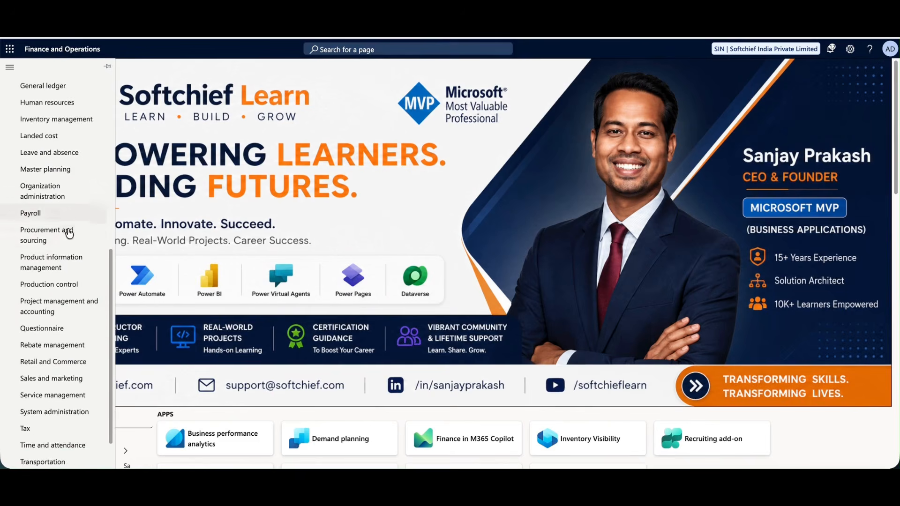
{"action": "scroll", "coordinate": [68, 237], "scroll_direction": "down", "scroll_amount": 1}
{"action": "scroll", "coordinate": [66, 251], "scroll_direction": "up", "scroll_amount": 3}
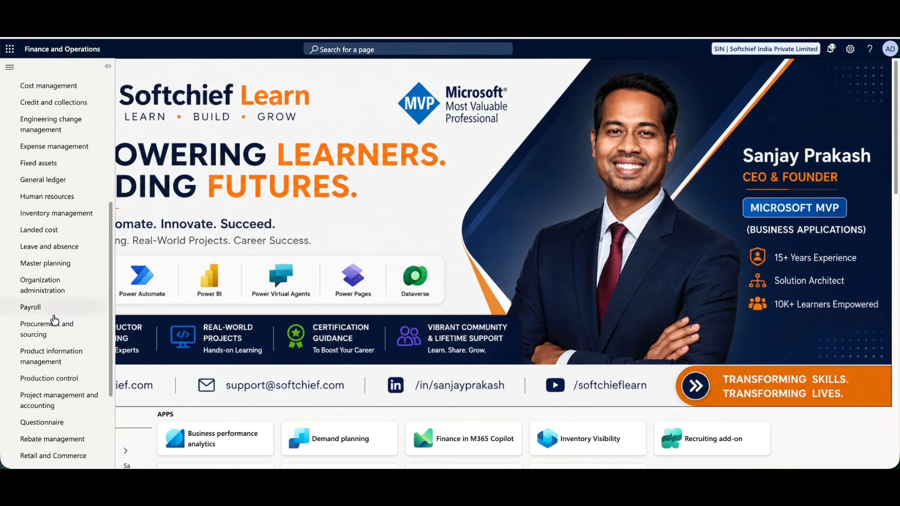
{"action": "left_click", "coordinate": [50, 287]}
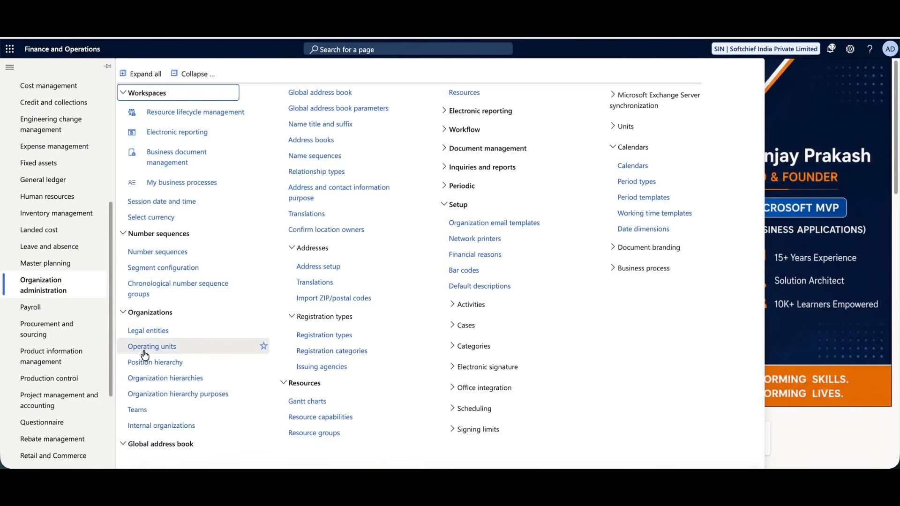
Open the Legal entities page and scroll down to the SIN record's details.
{"action": "left_click", "coordinate": [149, 332]}
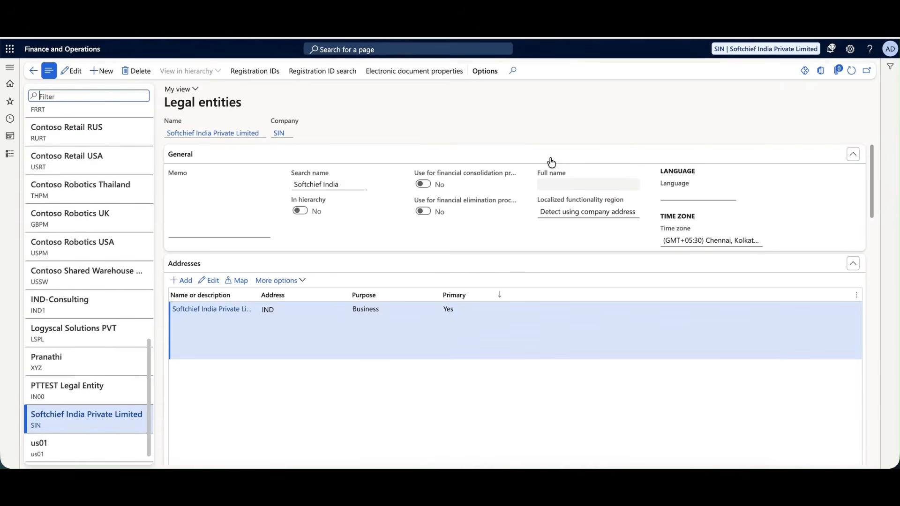
{"action": "scroll", "coordinate": [370, 225], "scroll_direction": "down", "scroll_amount": 10}
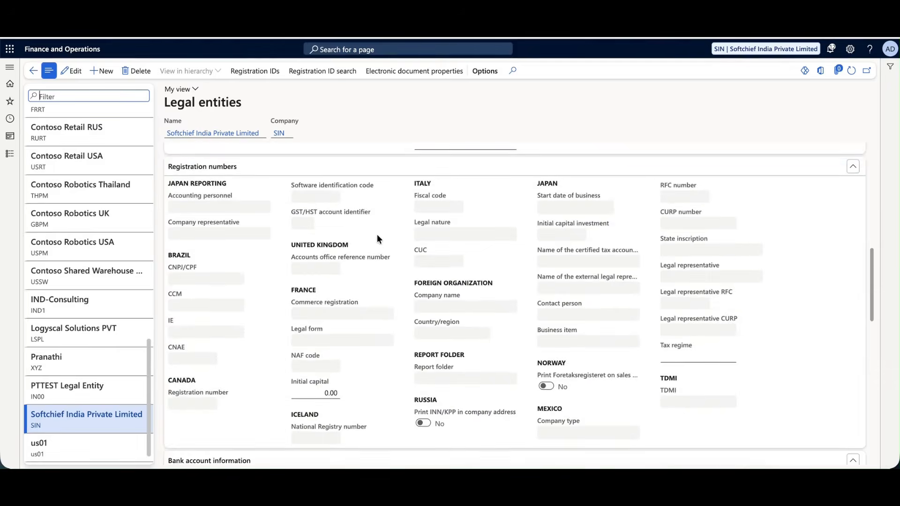
{"action": "scroll", "coordinate": [379, 240], "scroll_direction": "down", "scroll_amount": 10}
Edit the SIN legal entity and set its dashboard company image type to Default.
{"action": "left_click", "coordinate": [584, 271]}
{"action": "left_click", "coordinate": [594, 273]}
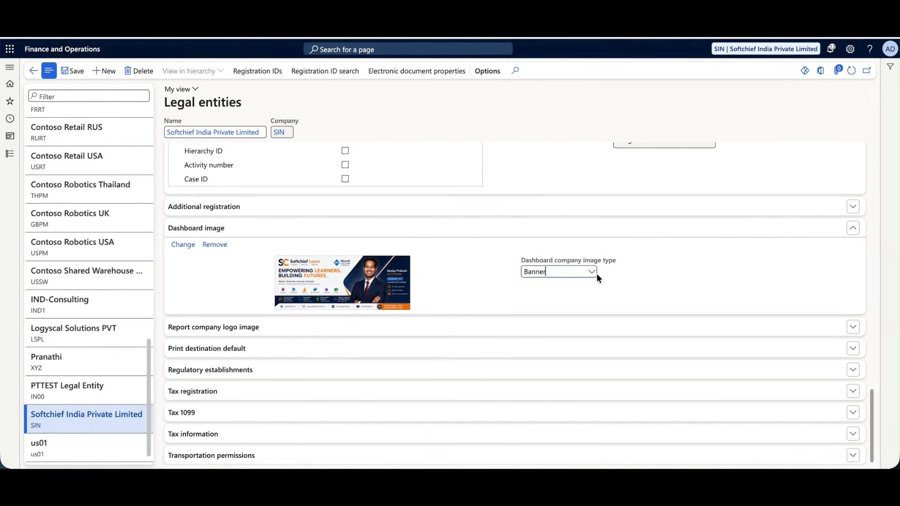
{"action": "left_click", "coordinate": [592, 274]}
{"action": "left_click", "coordinate": [535, 285]}
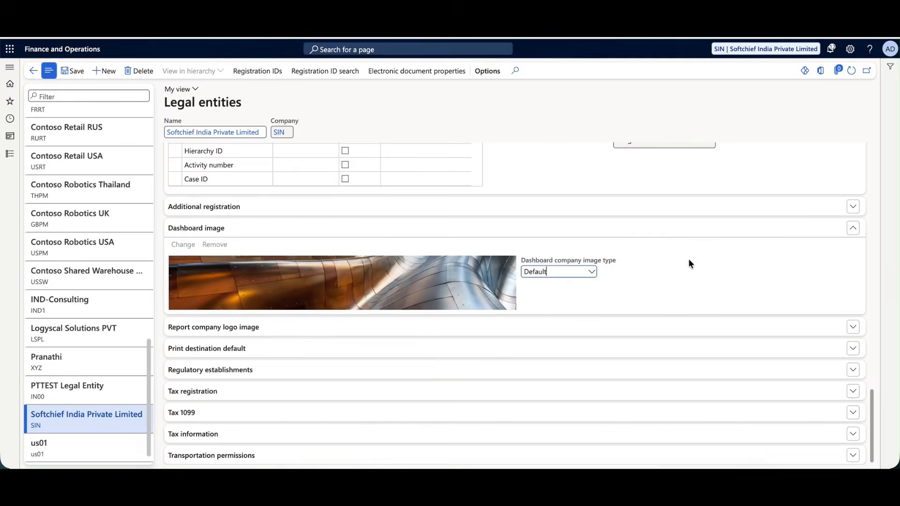
{"action": "left_click", "coordinate": [33, 73]}
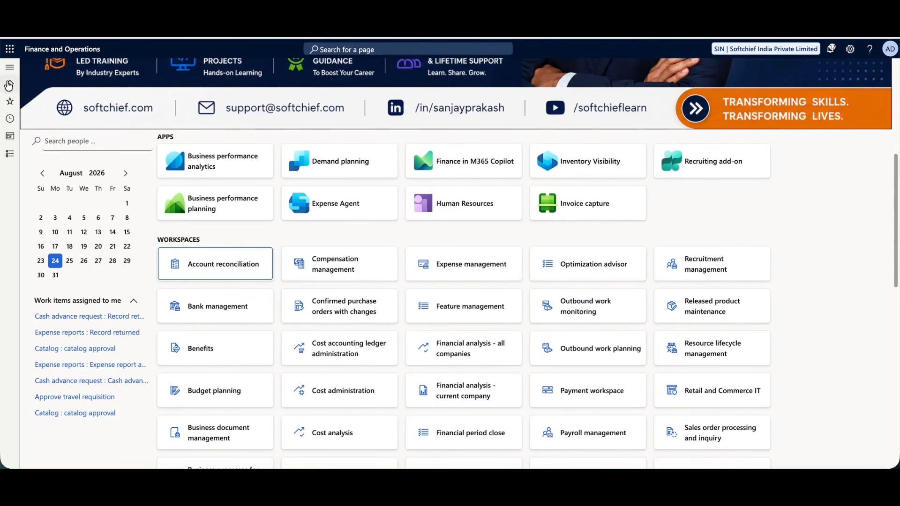
{"action": "scroll", "coordinate": [530, 174], "scroll_direction": "down", "scroll_amount": 10}
{"action": "scroll", "coordinate": [531, 174], "scroll_direction": "up", "scroll_amount": 15}
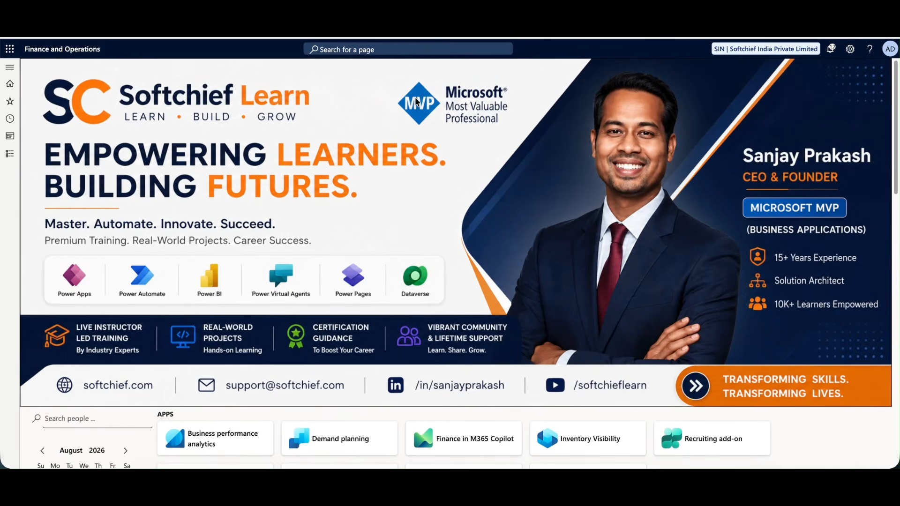
{"action": "left_click", "coordinate": [11, 79]}
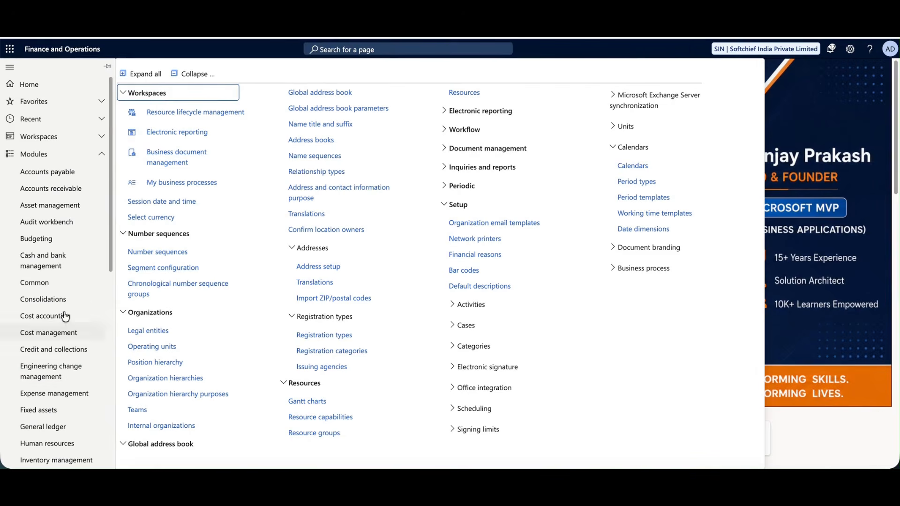
{"action": "scroll", "coordinate": [66, 281], "scroll_direction": "down", "scroll_amount": 1}
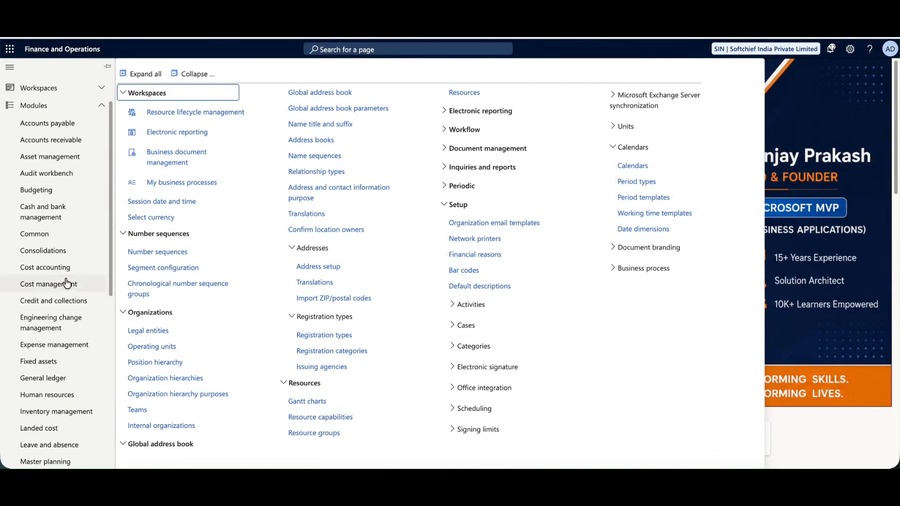
{"action": "left_click", "coordinate": [162, 332]}
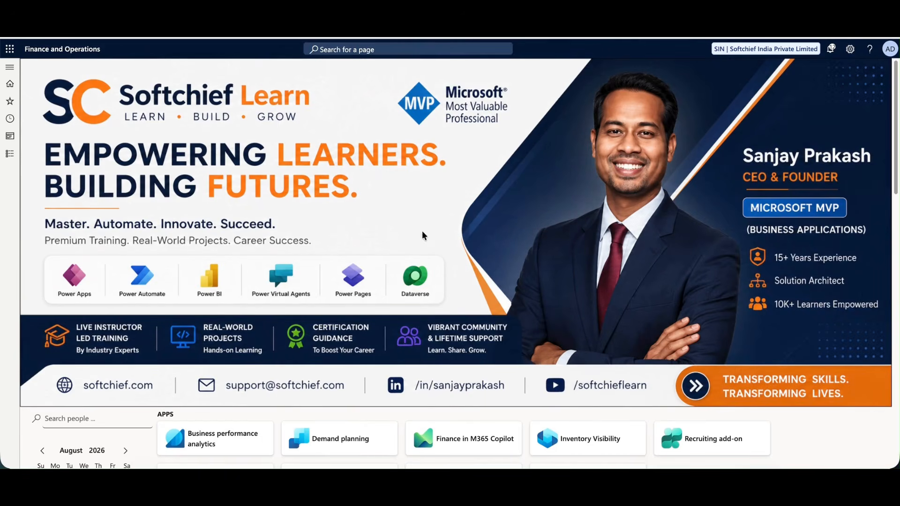
{"action": "scroll", "coordinate": [477, 242], "scroll_direction": "down", "scroll_amount": 10}
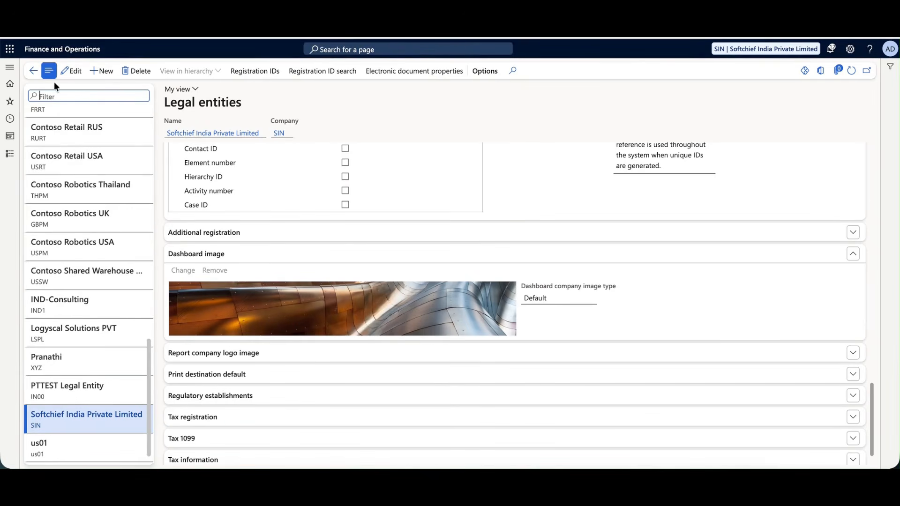
Return to the SIN home dashboard and reload it to show the default company image.
{"action": "left_click", "coordinate": [9, 83]}
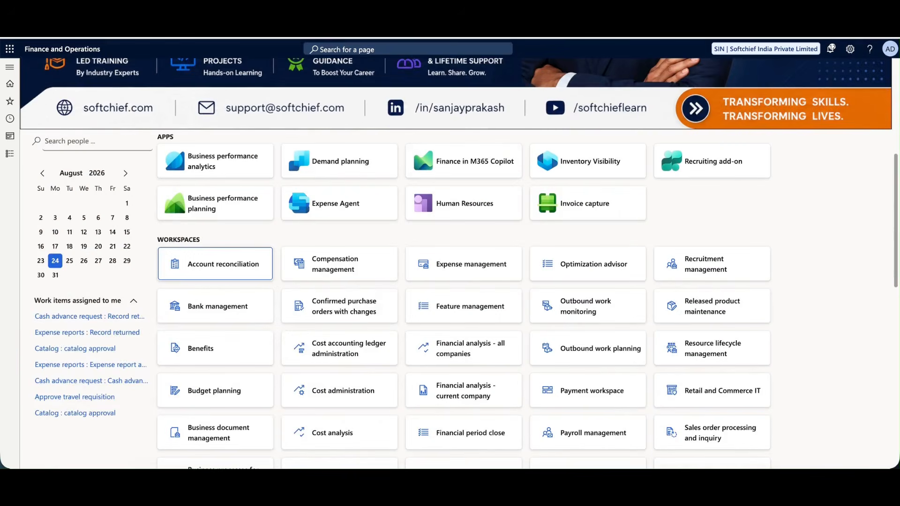
{"action": "scroll", "coordinate": [552, 213], "scroll_direction": "up", "scroll_amount": 6}
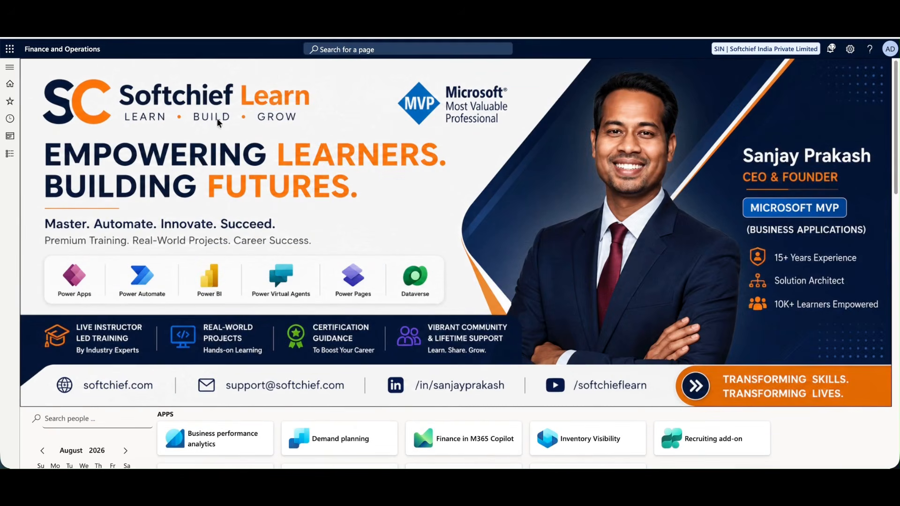
{"action": "key", "text": "super+r"}
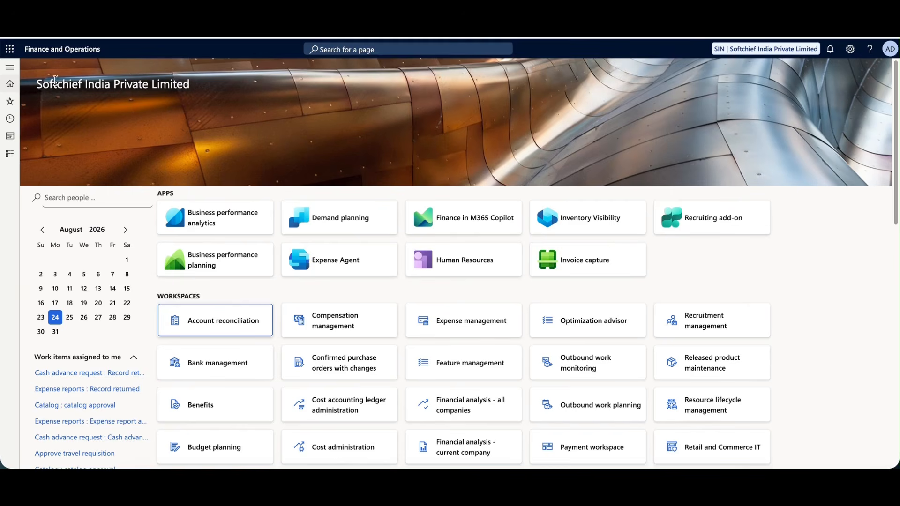
Expand Modules in the navigation pane and go to Organization administration for Number sequences.
{"action": "left_click", "coordinate": [9, 68]}
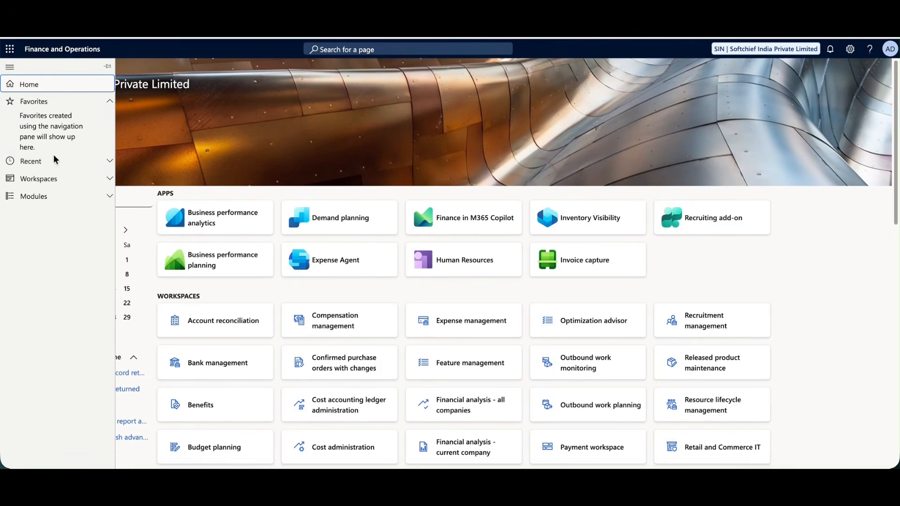
{"action": "left_click", "coordinate": [57, 204]}
{"action": "scroll", "coordinate": [65, 313], "scroll_direction": "down", "scroll_amount": 3}
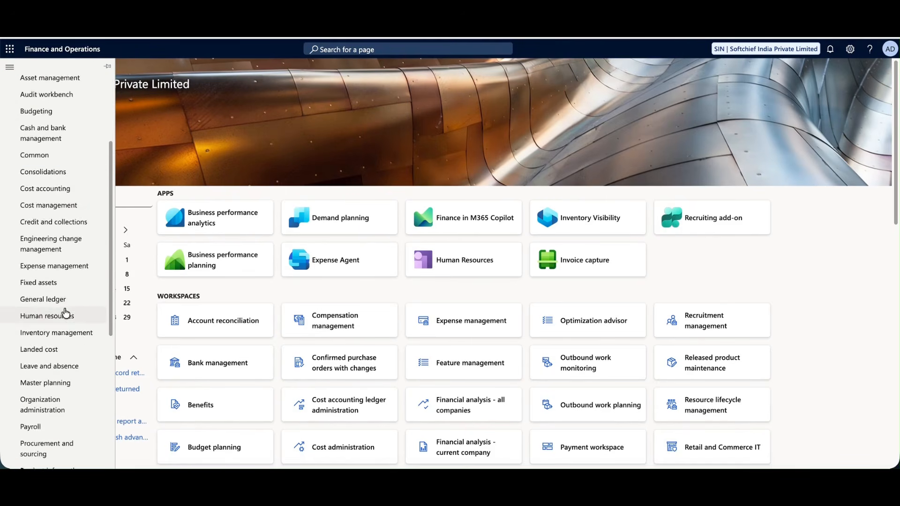
{"action": "scroll", "coordinate": [64, 312], "scroll_direction": "down", "scroll_amount": 3}
{"action": "left_click", "coordinate": [60, 233]}
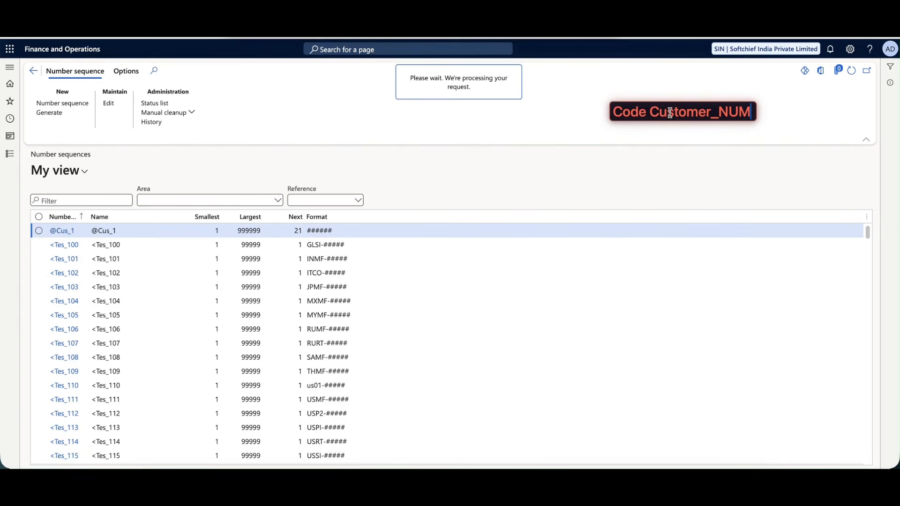
Launch Generate from the Number sequences Action Pane to reach the wizard's Welcome step.
{"action": "left_click_drag", "start_coordinate": [651, 112], "coordinate": [749, 110]}
{"action": "left_click", "coordinate": [720, 112]}
{"action": "left_click", "coordinate": [617, 148]}
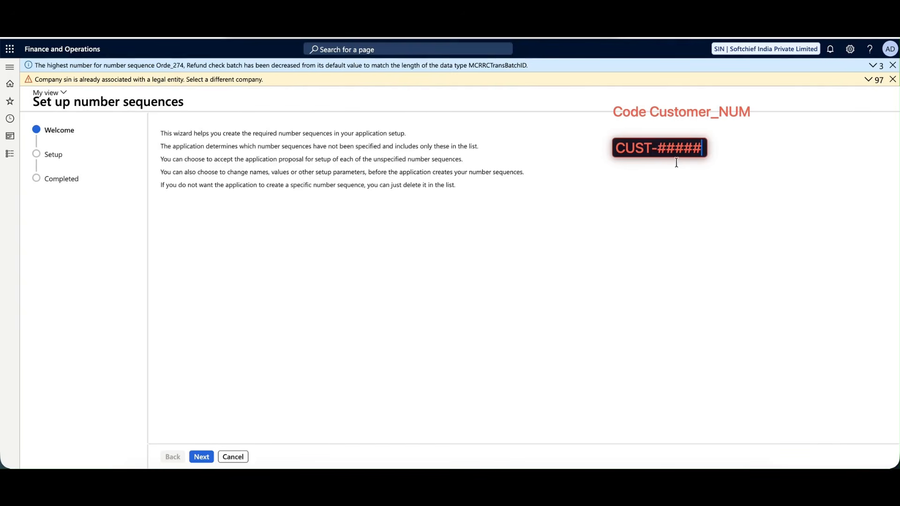
{"action": "left_click", "coordinate": [618, 178]}
{"action": "type", "text": "C"}
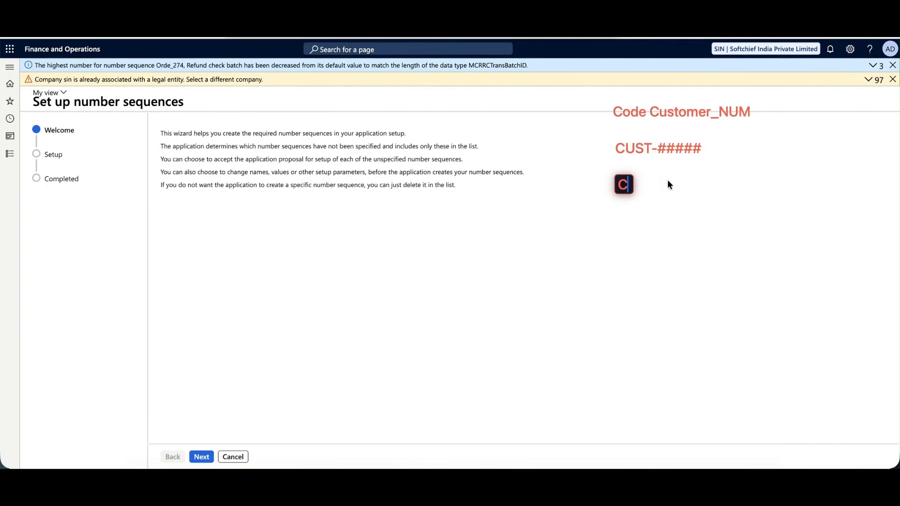
{"action": "type", "text": "UST-1"}
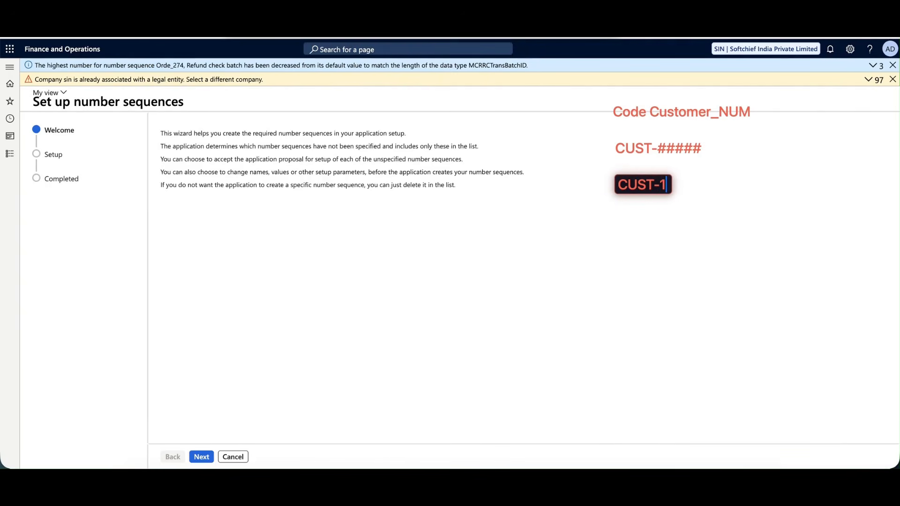
{"action": "type", "text": "0000"}
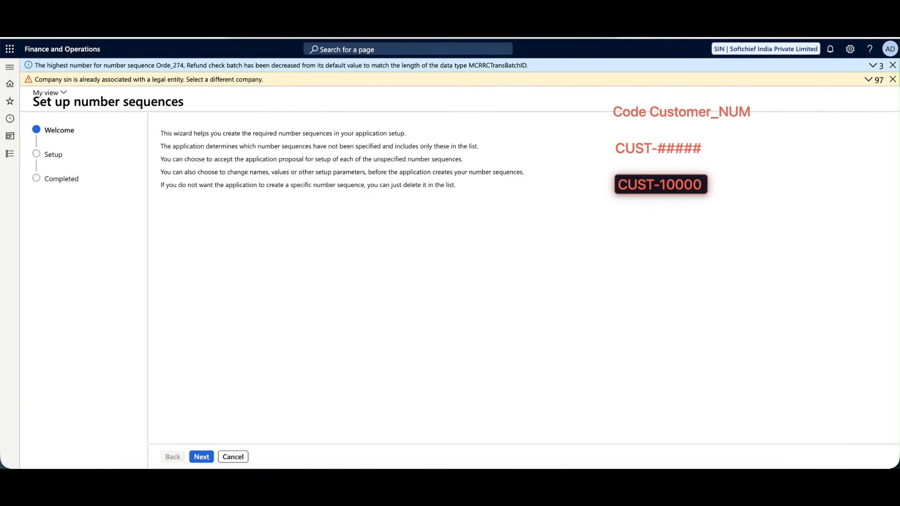
{"action": "left_click", "coordinate": [631, 217]}
{"action": "type", "text": "CU"}
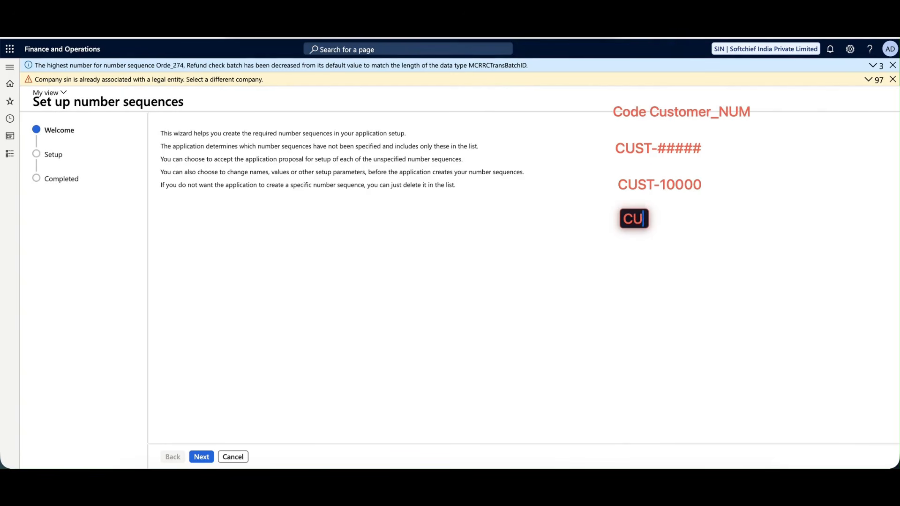
{"action": "type", "text": "ST-1000"}
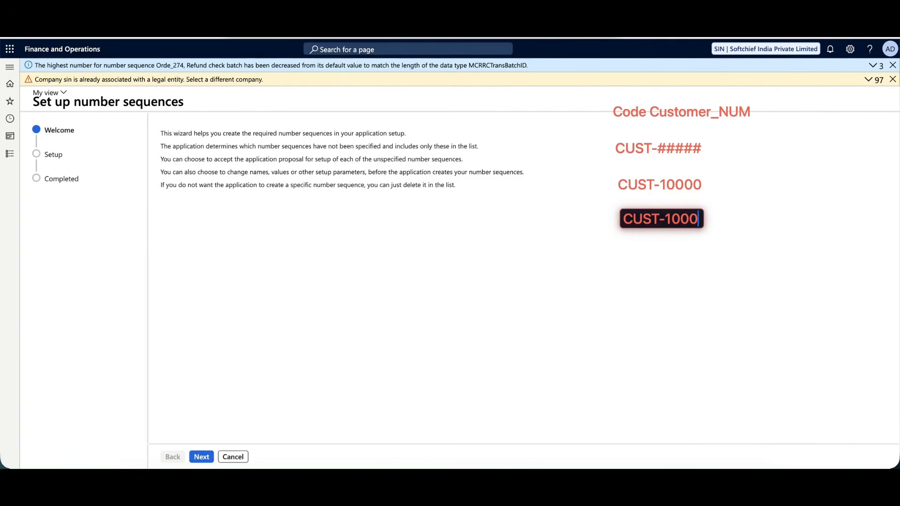
{"action": "type", "text": "1"}
{"action": "left_click", "coordinate": [639, 249]}
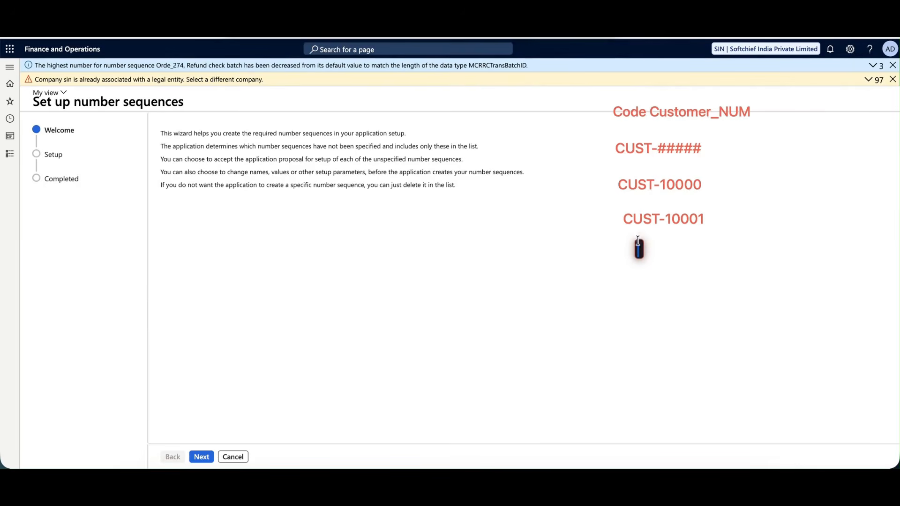
{"action": "key", "text": "Escape"}
{"action": "key", "text": "e"}
{"action": "mouse_move", "coordinate": [647, 117]}
{"action": "left_mouse_down"}
{"action": "mouse_move", "coordinate": [641, 143]}
{"action": "mouse_move", "coordinate": [661, 210]}
{"action": "left_mouse_up"}
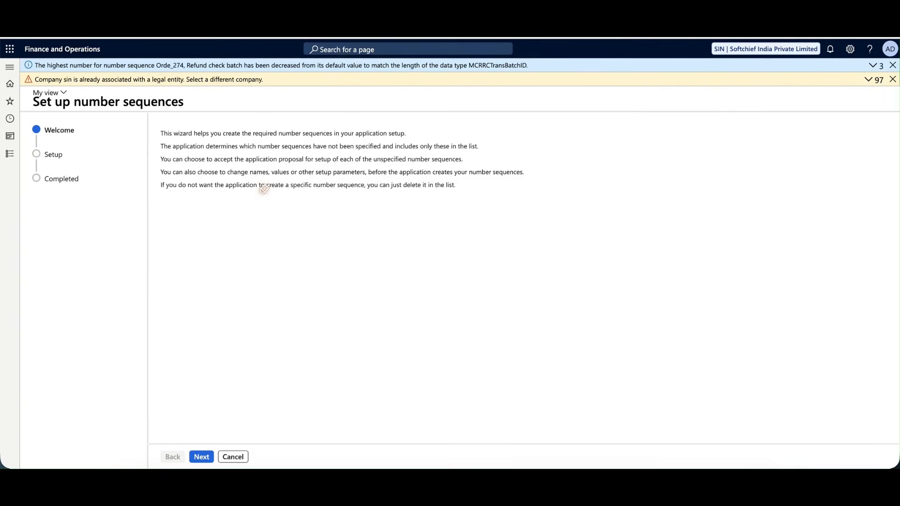
{"action": "key", "text": "Escape"}
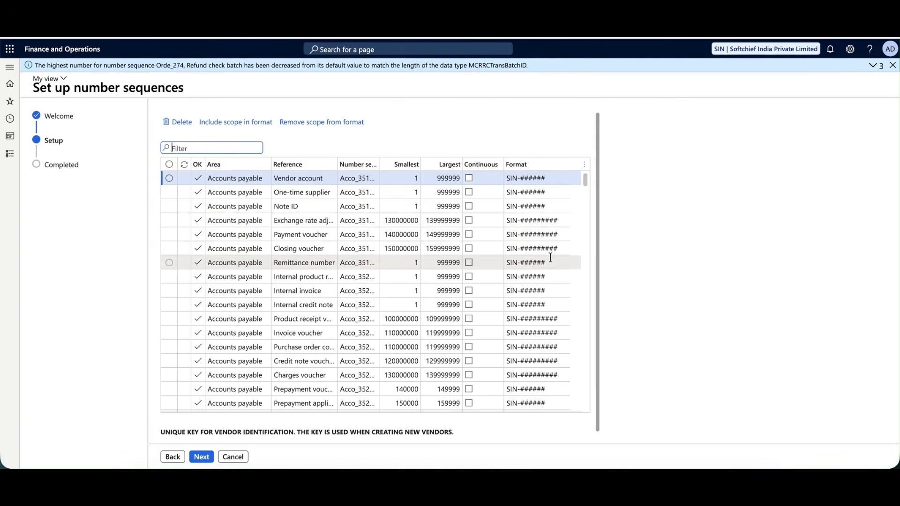
Filter the proposed sequences grid by Customer, then clear the filter.
{"action": "left_click_drag", "start_coordinate": [584, 181], "coordinate": [597, 158]}
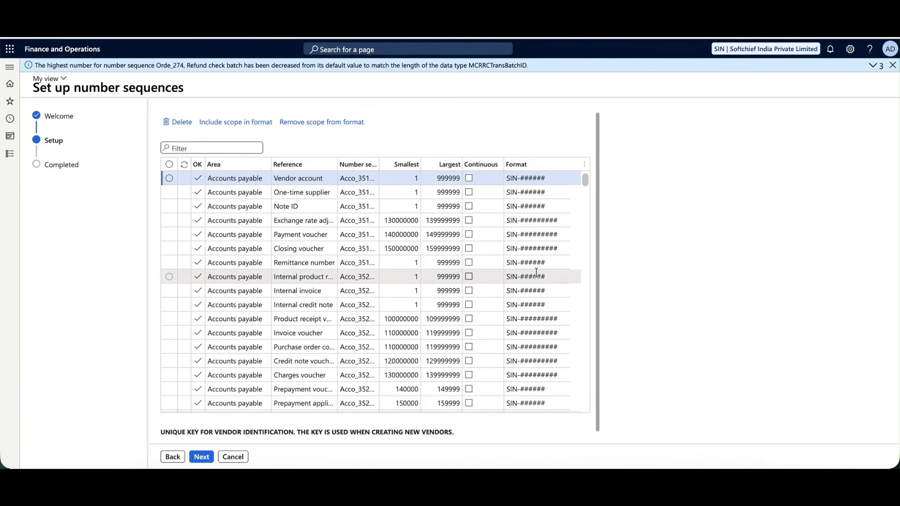
{"action": "scroll", "coordinate": [288, 203], "scroll_direction": "down", "scroll_amount": 5}
{"action": "left_click", "coordinate": [215, 149]}
{"action": "type", "text": "Cuatomer"}
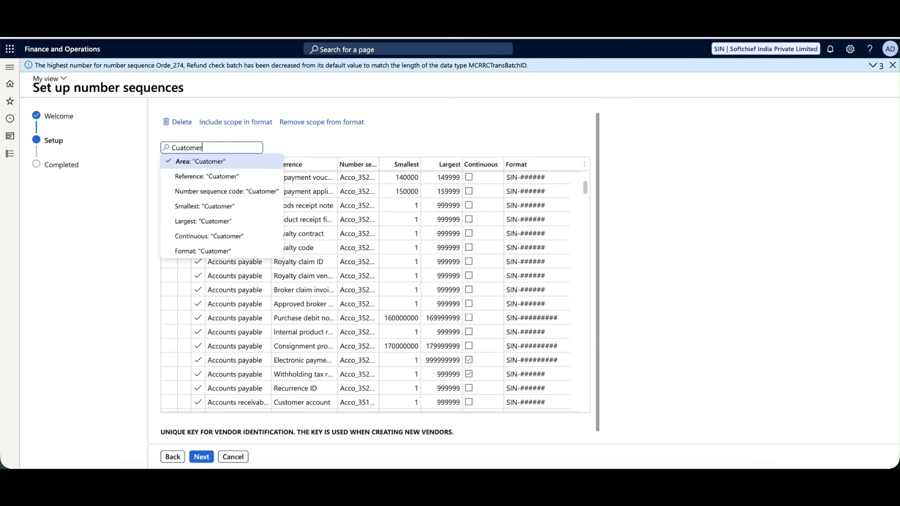
{"action": "key", "text": "BackSpace"}
{"action": "key", "text": "BackSpace"}
{"action": "key", "text": "BackSpace"}
{"action": "key", "text": "BackSpace"}
{"action": "key", "text": "BackSpace"}
{"action": "key", "text": "BackSpace"}
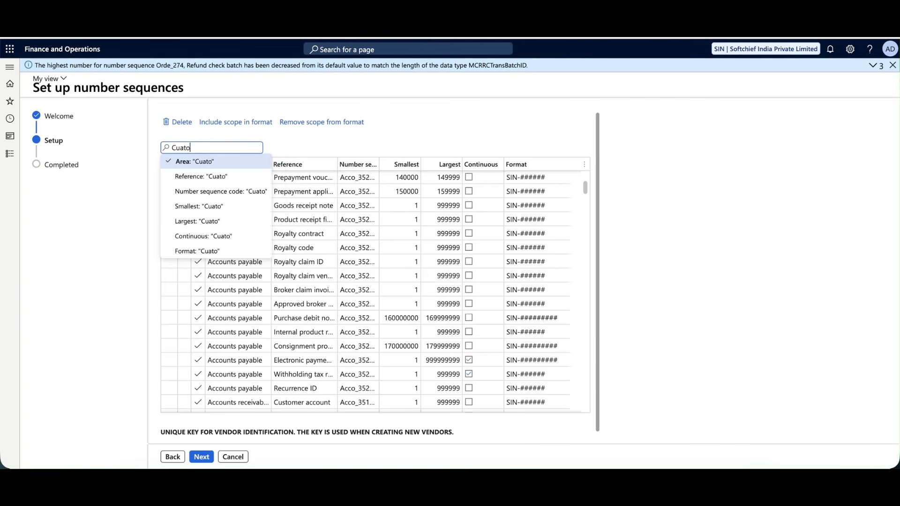
{"action": "type", "text": "stomer"}
{"action": "key", "text": "Return"}
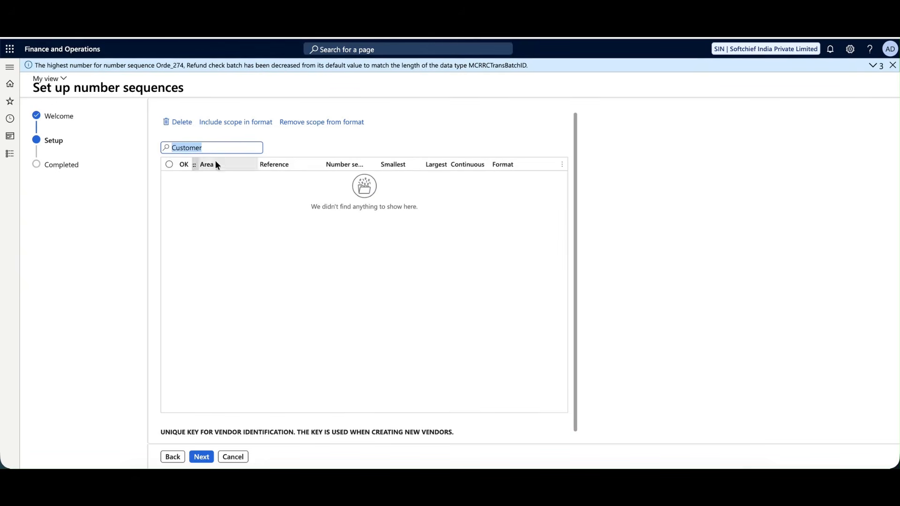
{"action": "key", "text": "BackSpace"}
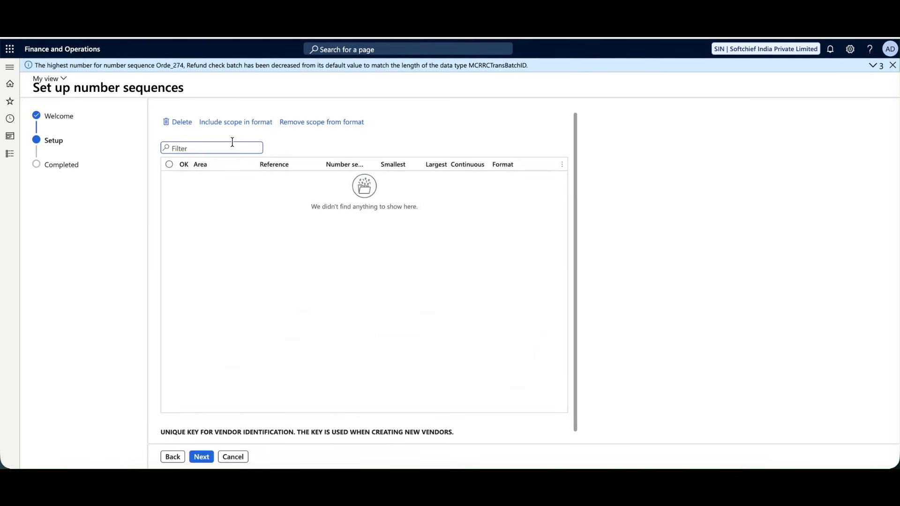
Scroll through the SIN-prefixed sequences proposed for Bank, Budget, General ledger and Commerce parameters.
{"action": "scroll", "coordinate": [255, 287], "scroll_direction": "down", "scroll_amount": 5}
{"action": "scroll", "coordinate": [255, 287], "scroll_direction": "down", "scroll_amount": 20}
{"action": "scroll", "coordinate": [254, 286], "scroll_direction": "up", "scroll_amount": 20}
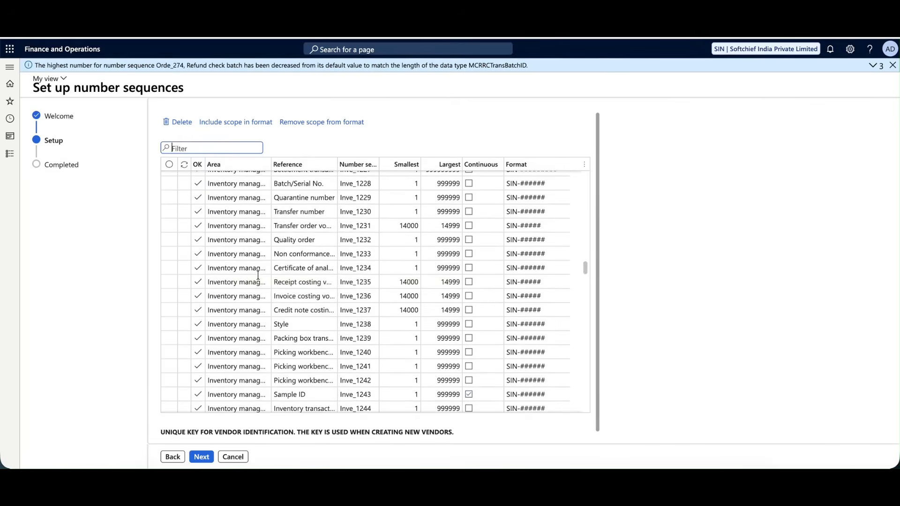
{"action": "scroll", "coordinate": [259, 275], "scroll_direction": "up", "scroll_amount": 15}
{"action": "scroll", "coordinate": [259, 274], "scroll_direction": "up", "scroll_amount": 20}
{"action": "scroll", "coordinate": [261, 271], "scroll_direction": "down", "scroll_amount": 5}
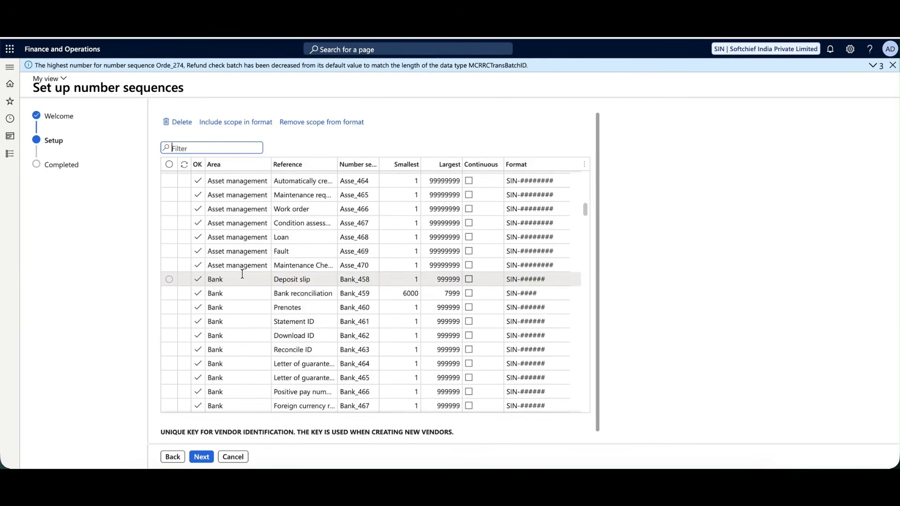
{"action": "scroll", "coordinate": [244, 277], "scroll_direction": "down", "scroll_amount": 4}
{"action": "scroll", "coordinate": [248, 281], "scroll_direction": "down", "scroll_amount": 5}
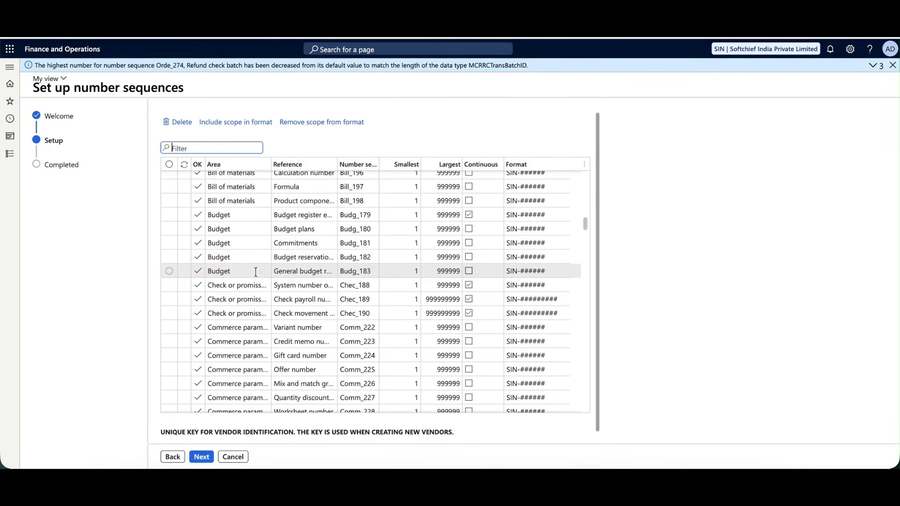
{"action": "scroll", "coordinate": [249, 281], "scroll_direction": "down", "scroll_amount": 1}
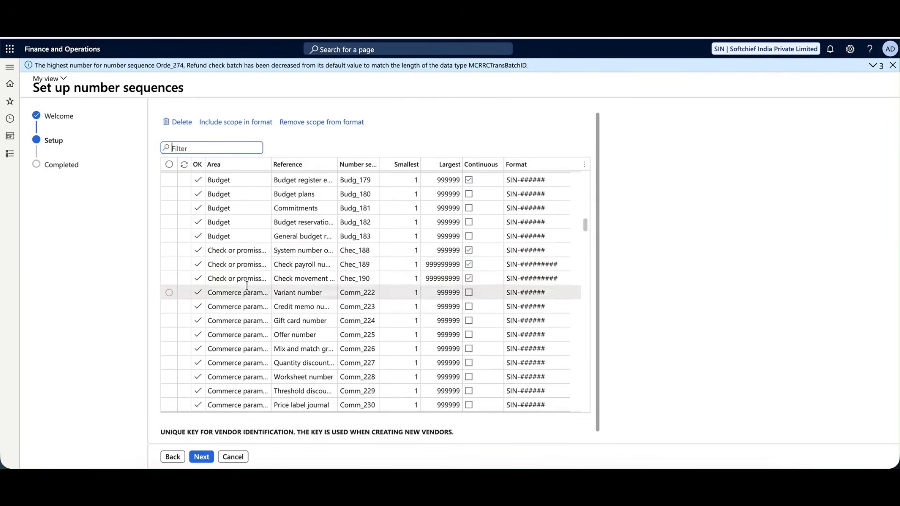
{"action": "scroll", "coordinate": [249, 284], "scroll_direction": "down", "scroll_amount": 1}
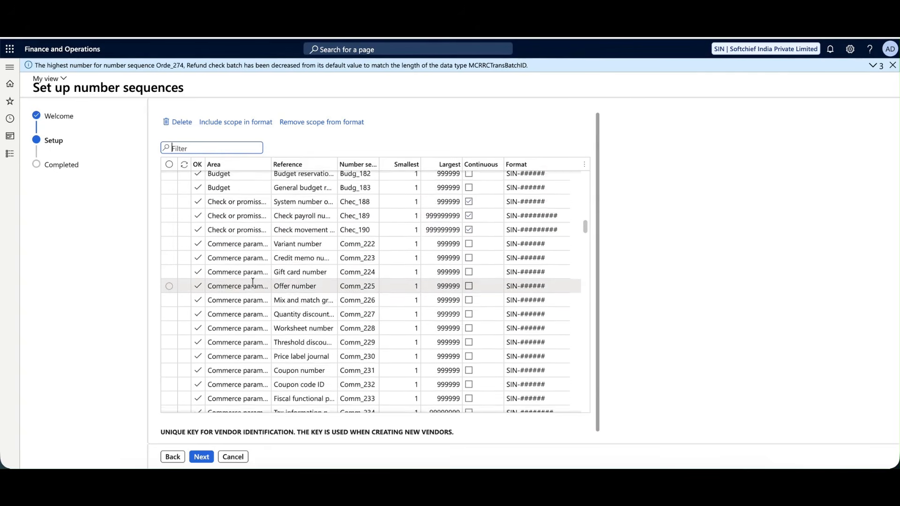
{"action": "scroll", "coordinate": [252, 282], "scroll_direction": "down", "scroll_amount": 3}
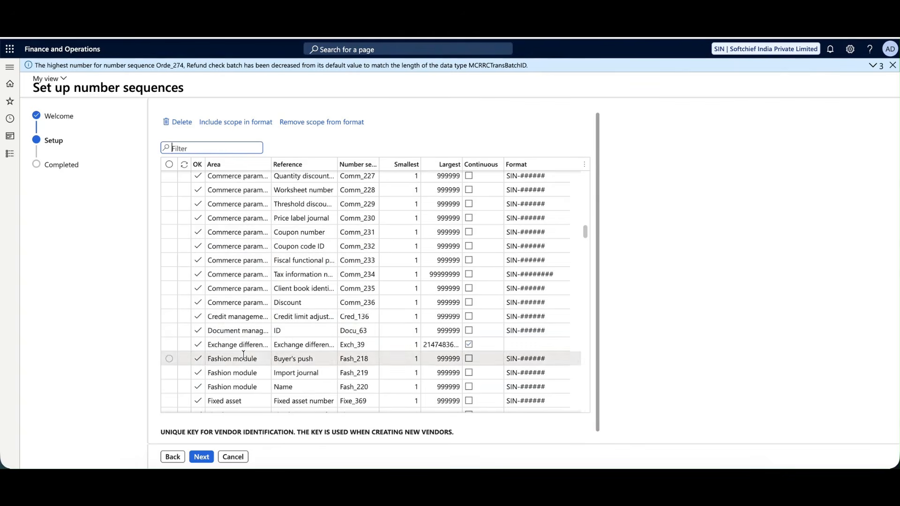
Review the Accounts payable and Accounts receivable counts in the summary, then finish the wizard.
{"action": "left_click", "coordinate": [205, 462]}
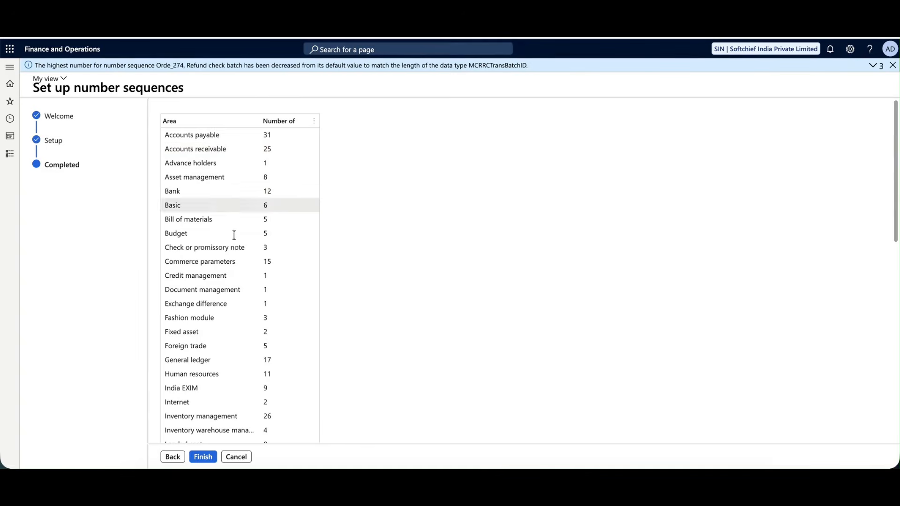
{"action": "left_click", "coordinate": [273, 134]}
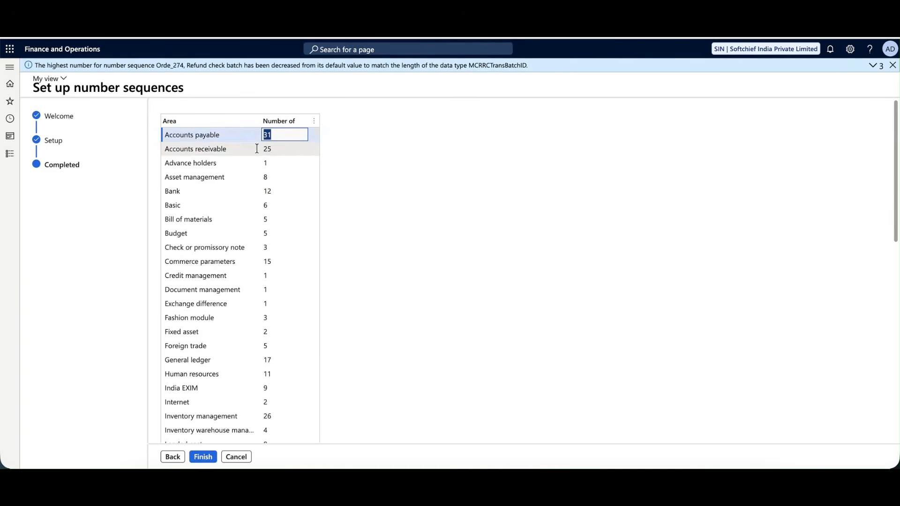
{"action": "left_click", "coordinate": [283, 149]}
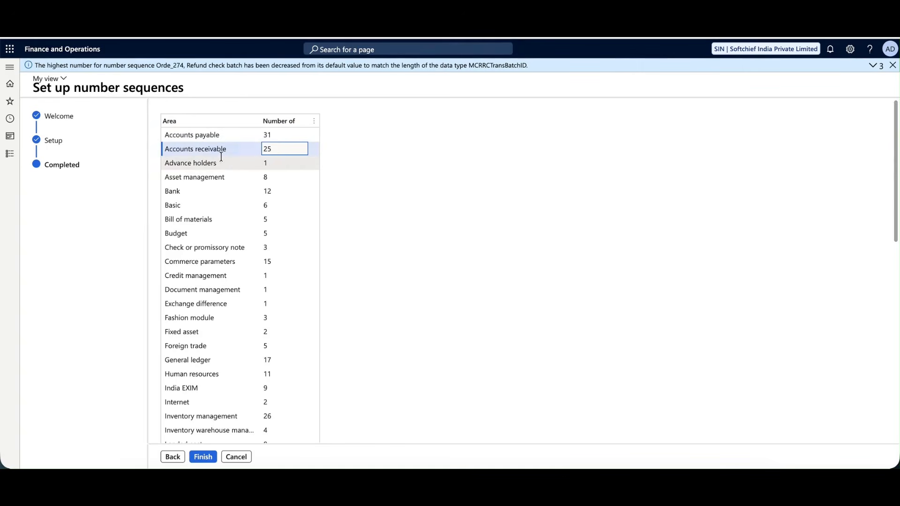
{"action": "left_click", "coordinate": [196, 163]}
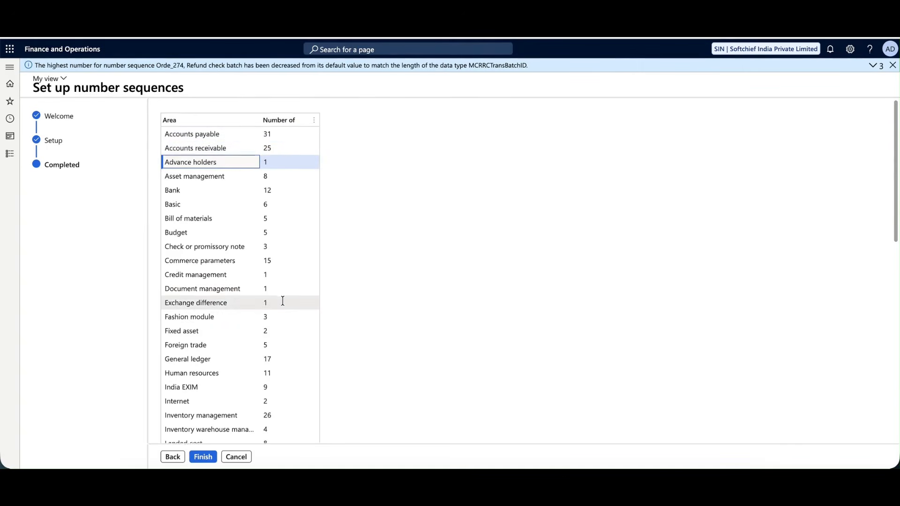
{"action": "scroll", "coordinate": [282, 299], "scroll_direction": "down", "scroll_amount": 3}
{"action": "scroll", "coordinate": [283, 296], "scroll_direction": "down", "scroll_amount": 5}
{"action": "scroll", "coordinate": [283, 295], "scroll_direction": "up", "scroll_amount": 10}
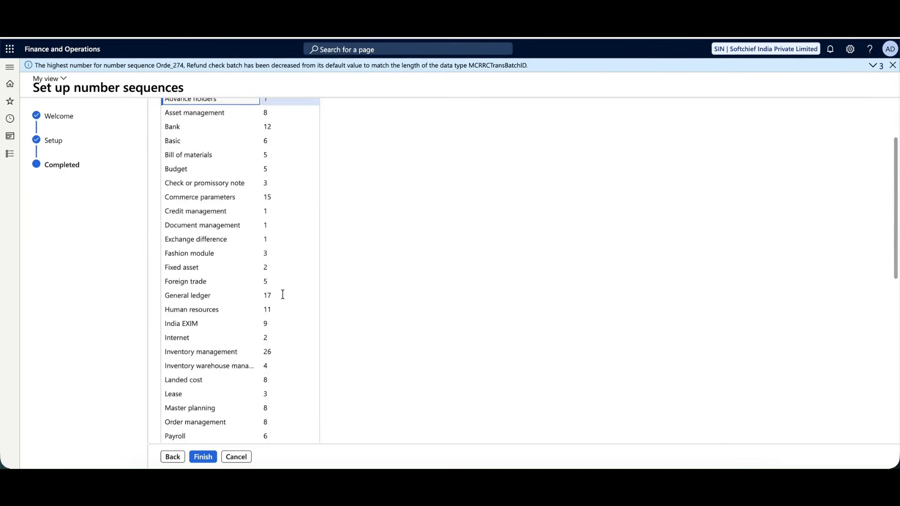
{"action": "left_click", "coordinate": [203, 457]}
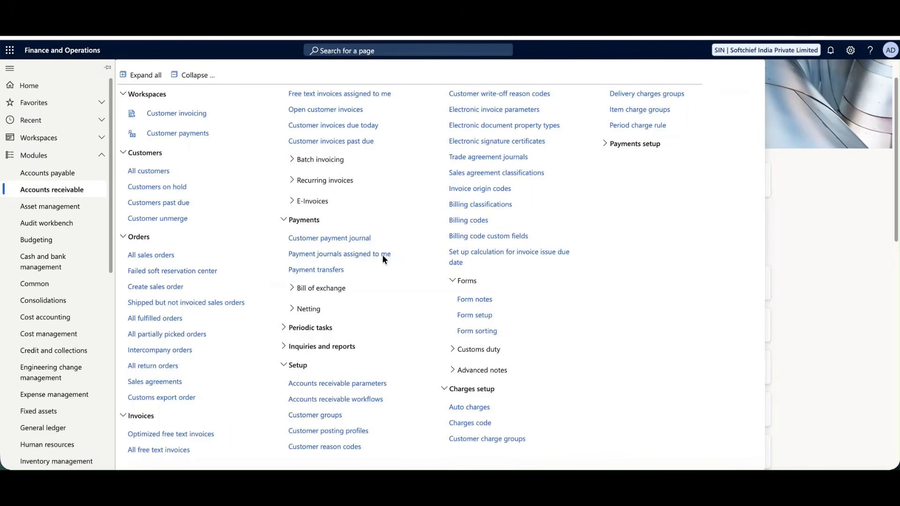
Open Customers > All customers, showing the empty customer list for SIN.
{"action": "left_click", "coordinate": [50, 189]}
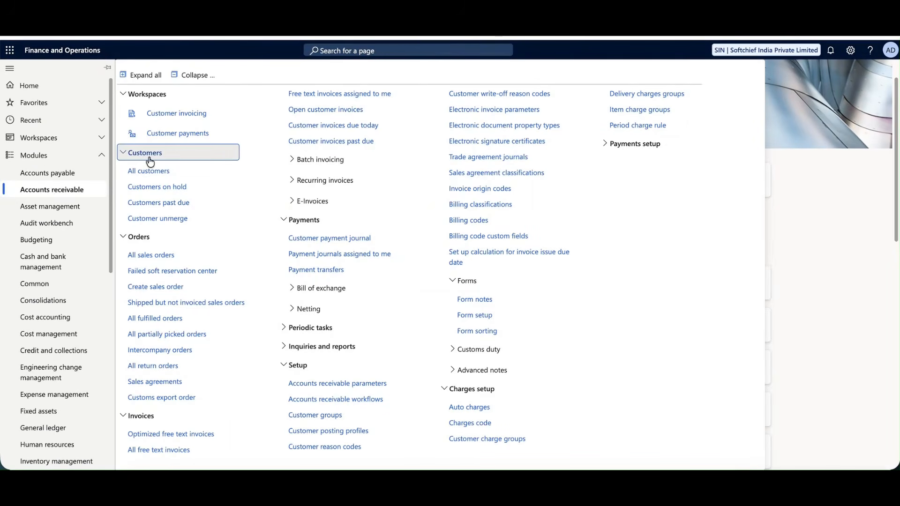
{"action": "left_click", "coordinate": [154, 170]}
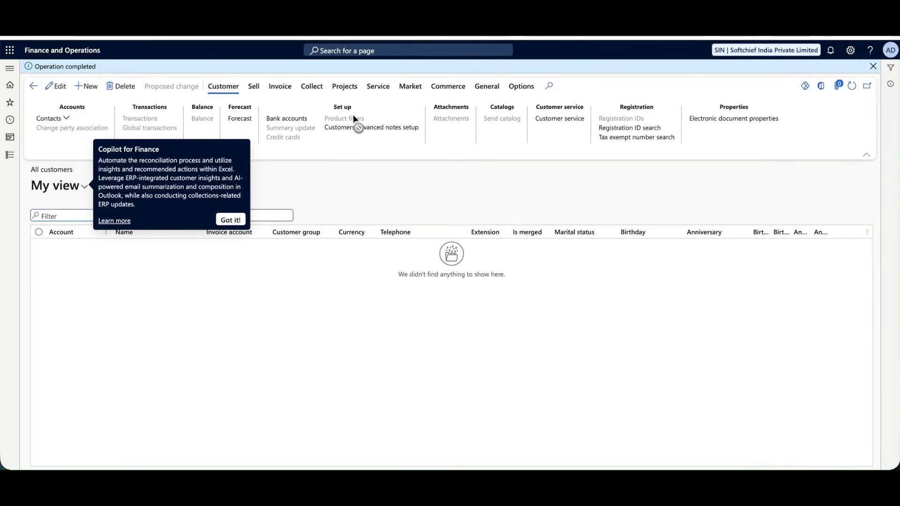
Confirm a new customer gets account SIN-000001, cancel it, and reopen Accounts receivable.
{"action": "left_click", "coordinate": [231, 221]}
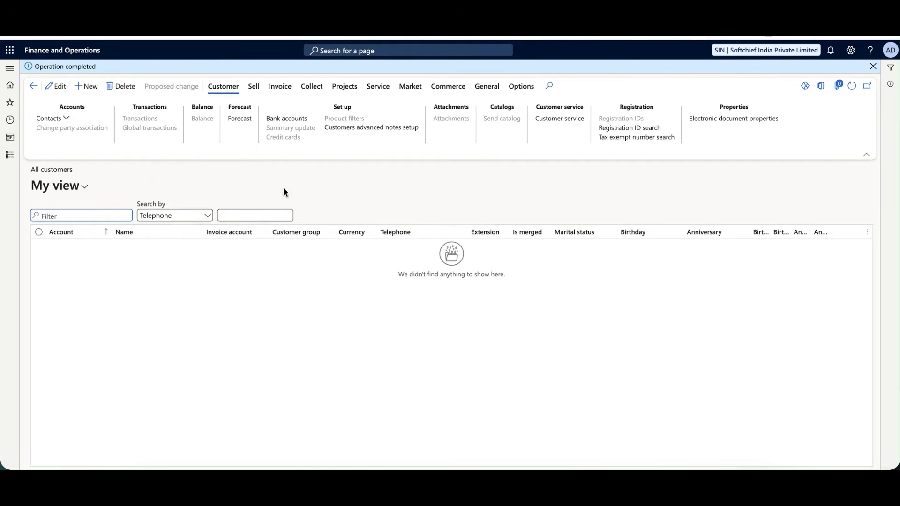
{"action": "left_click", "coordinate": [87, 86]}
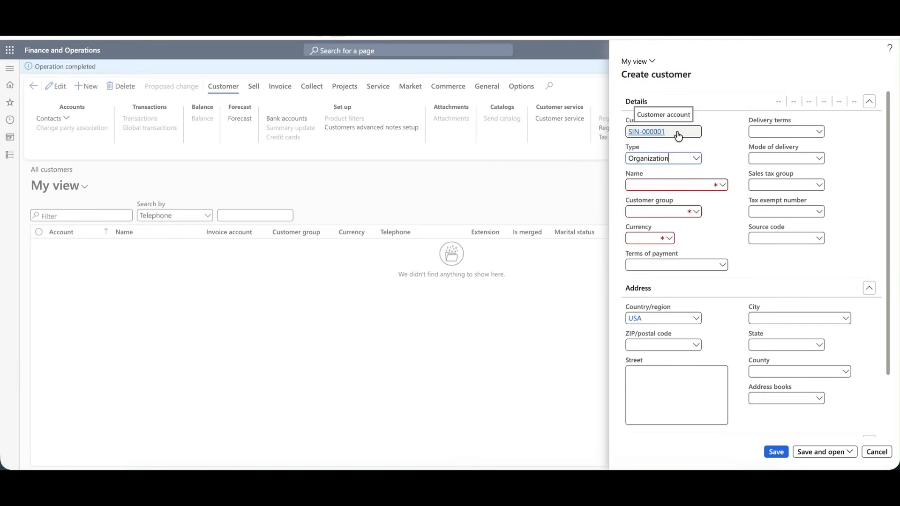
{"action": "left_click", "coordinate": [878, 452]}
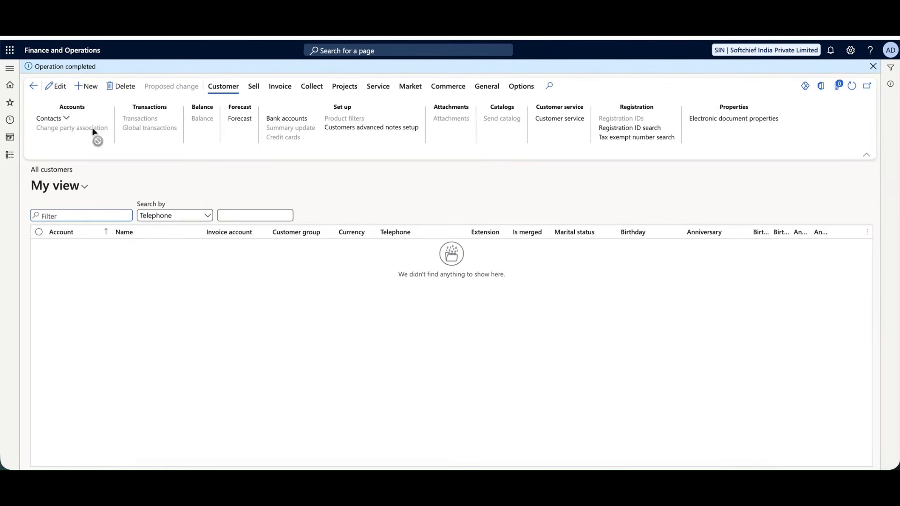
{"action": "left_click", "coordinate": [10, 155]}
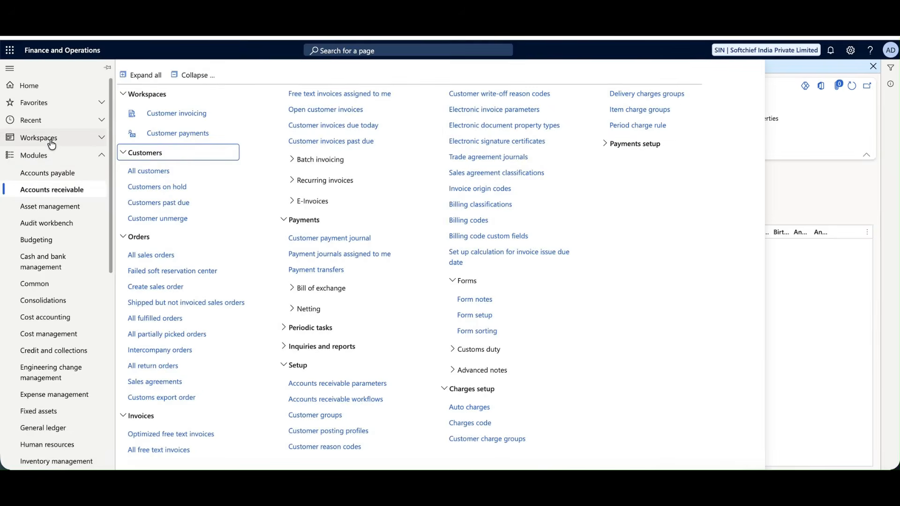
Open Number sequences from the Recent list to get a blank new record.
{"action": "left_click", "coordinate": [44, 121]}
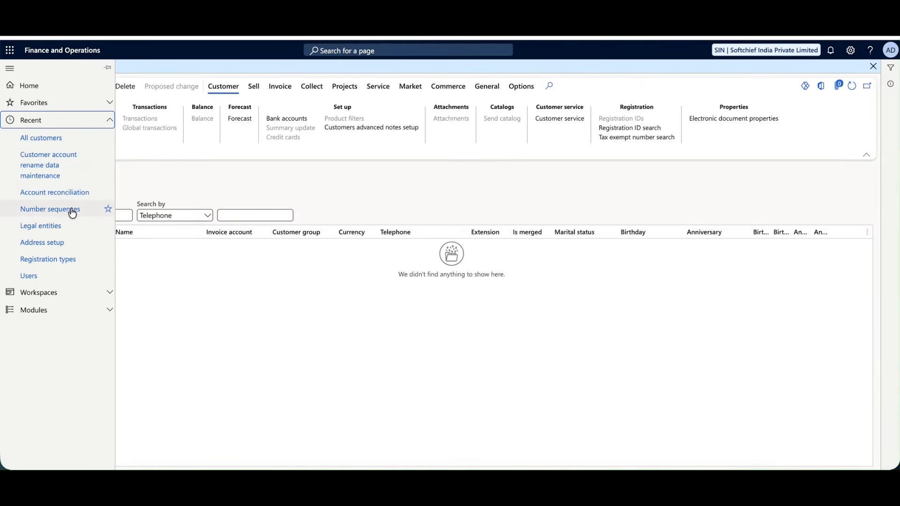
{"action": "left_click", "coordinate": [56, 211]}
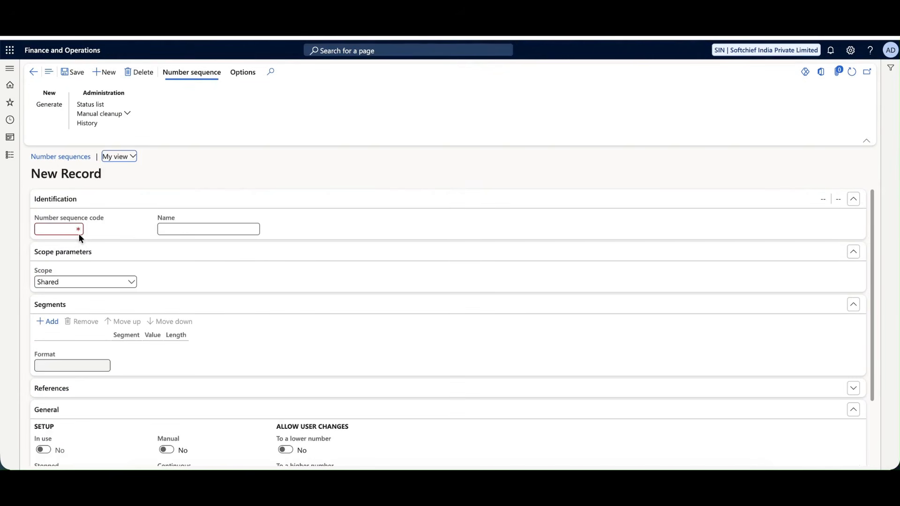
Enter sequence code Cust_Num and name Customer Auto Numbers.
{"action": "left_click", "coordinate": [73, 230]}
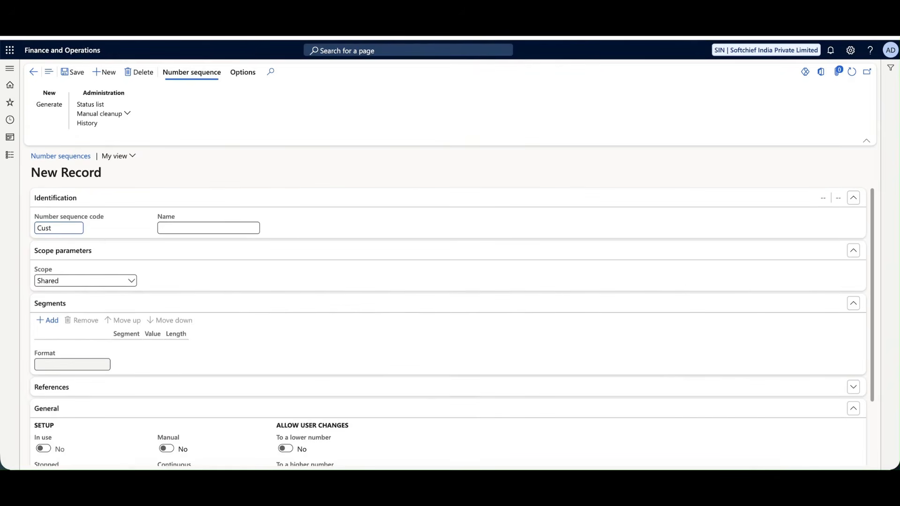
{"action": "type", "text": "Cust_Numb"}
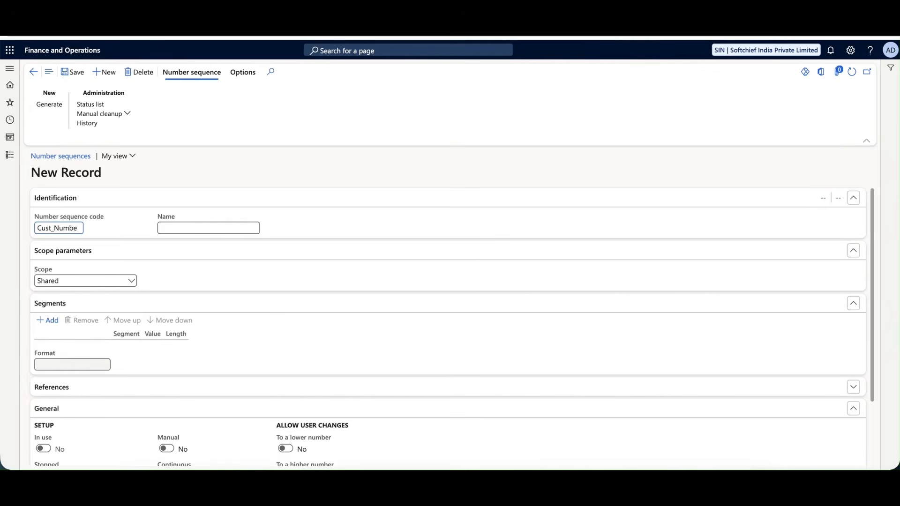
{"action": "key", "text": "BackSpace"}
{"action": "left_click", "coordinate": [184, 229]}
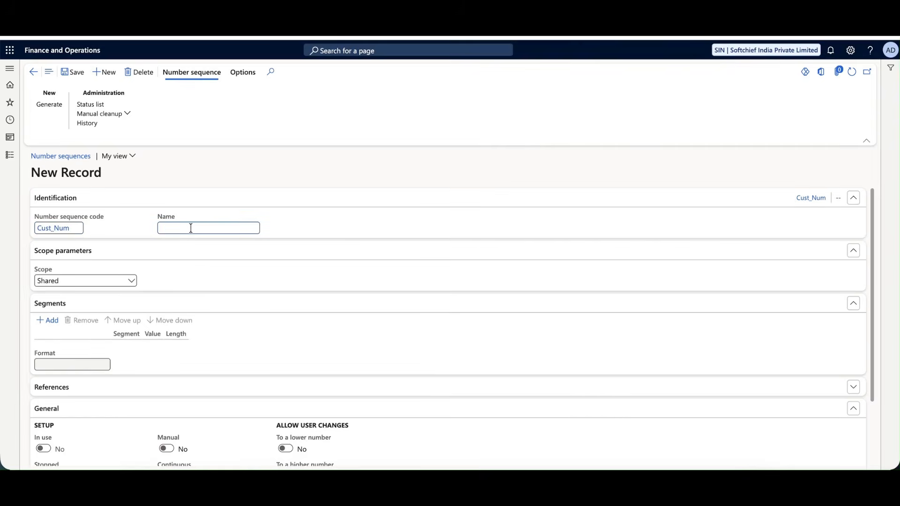
{"action": "type", "text": "Customer Auto Numbers"}
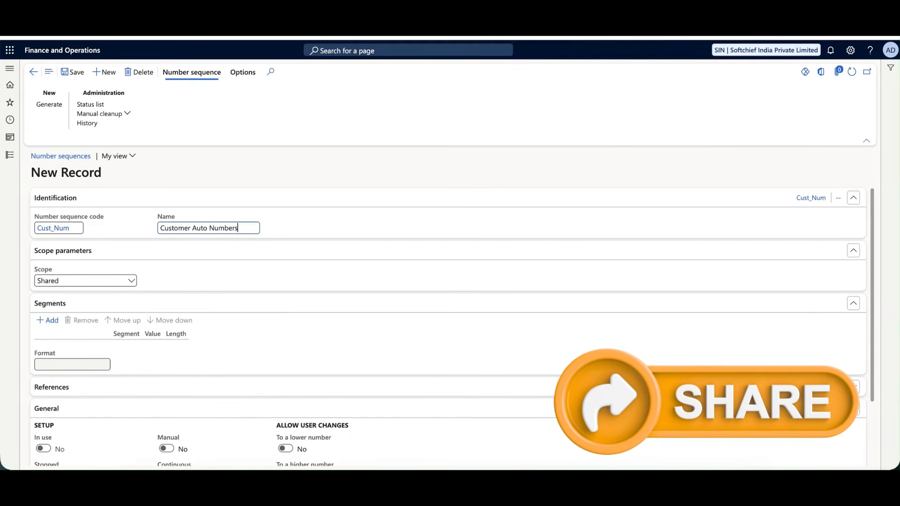
Set the sequence scope to Company and choose company SIN.
{"action": "left_click", "coordinate": [116, 282]}
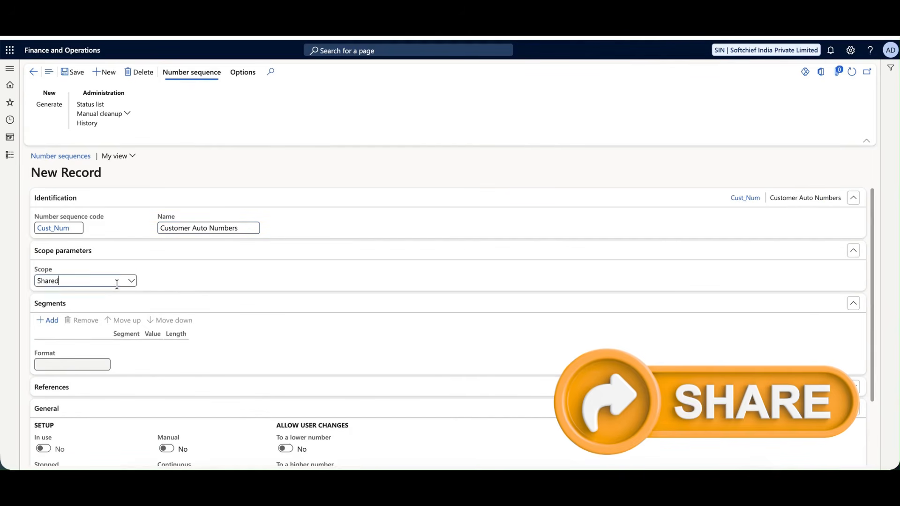
{"action": "left_click", "coordinate": [87, 308]}
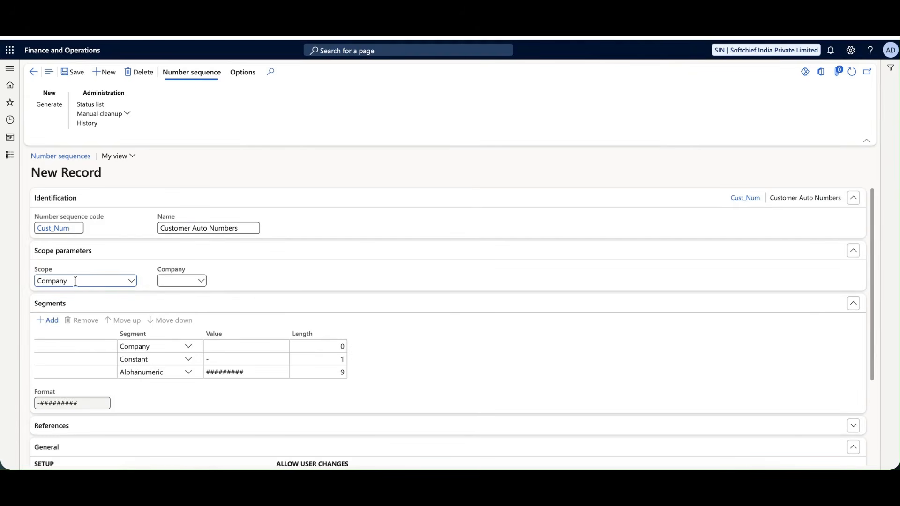
{"action": "left_click", "coordinate": [201, 282]}
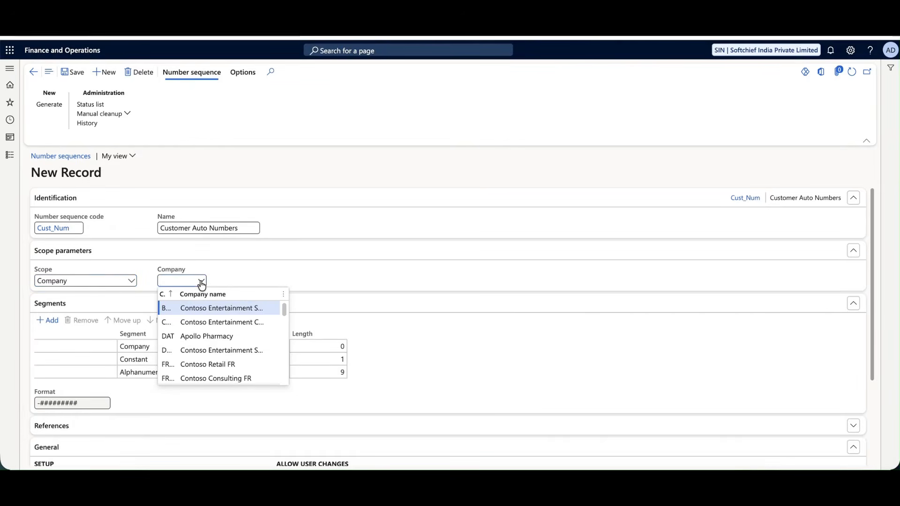
{"action": "type", "text": "SIN"}
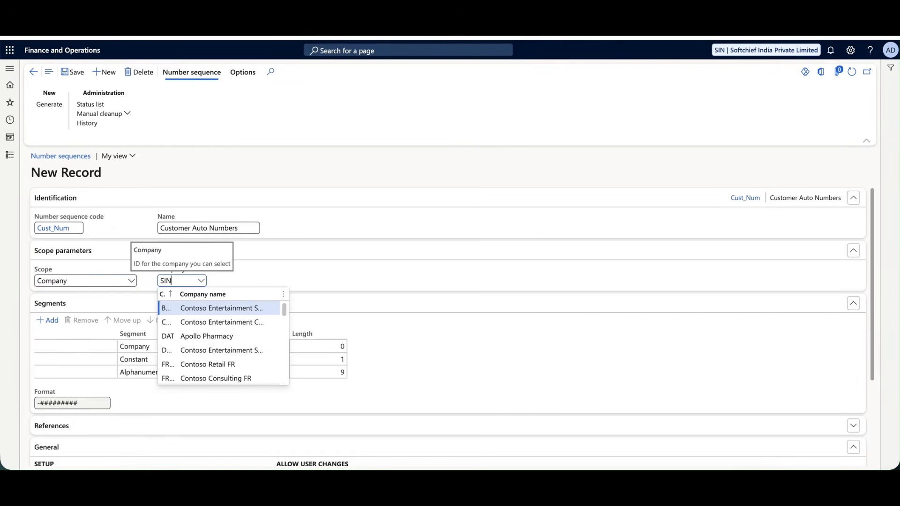
{"action": "left_click", "coordinate": [193, 308]}
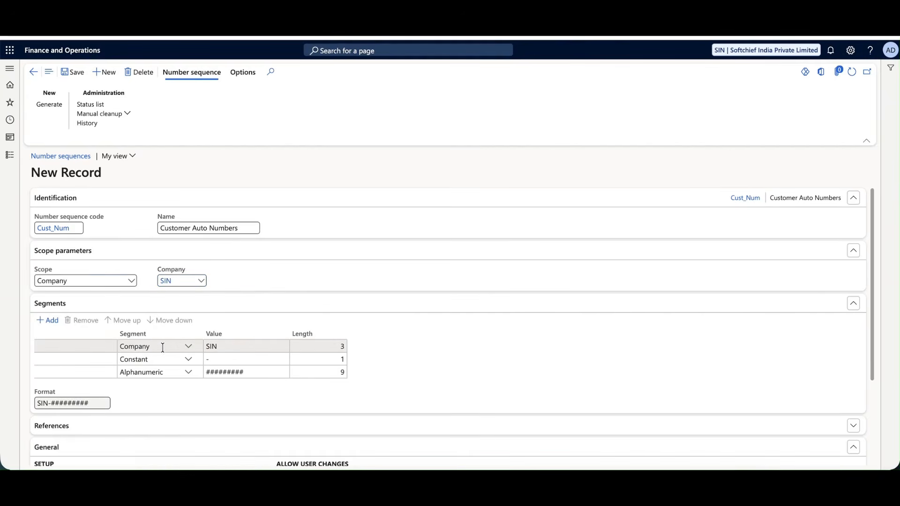
Make the first segment a Constant with value CUST.
{"action": "left_click", "coordinate": [189, 347]}
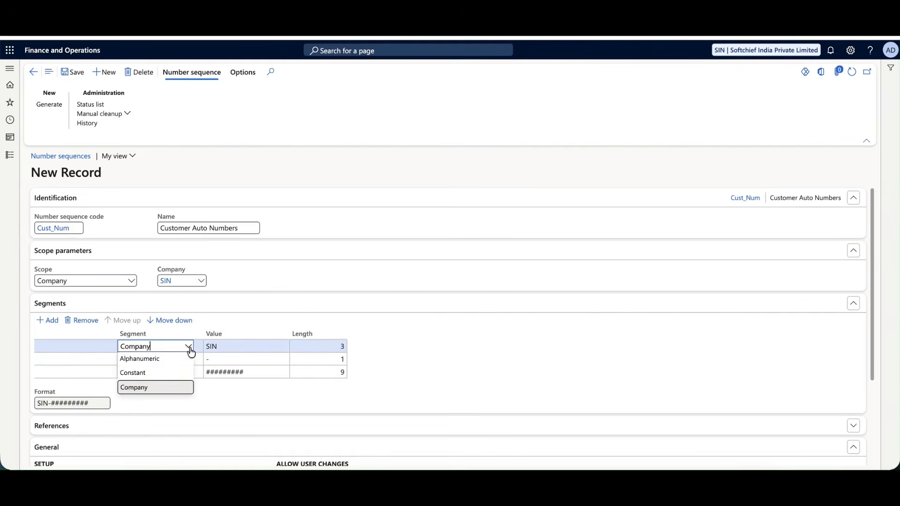
{"action": "left_click", "coordinate": [156, 372]}
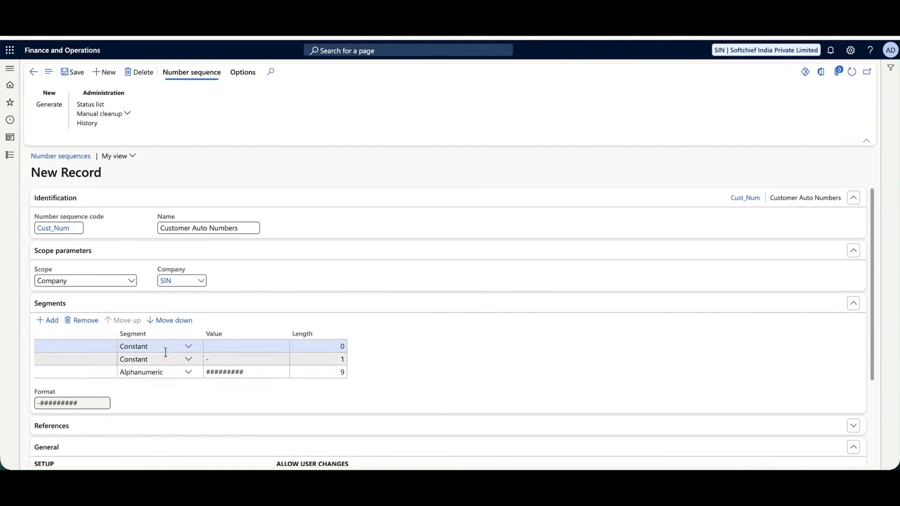
{"action": "left_click", "coordinate": [243, 346]}
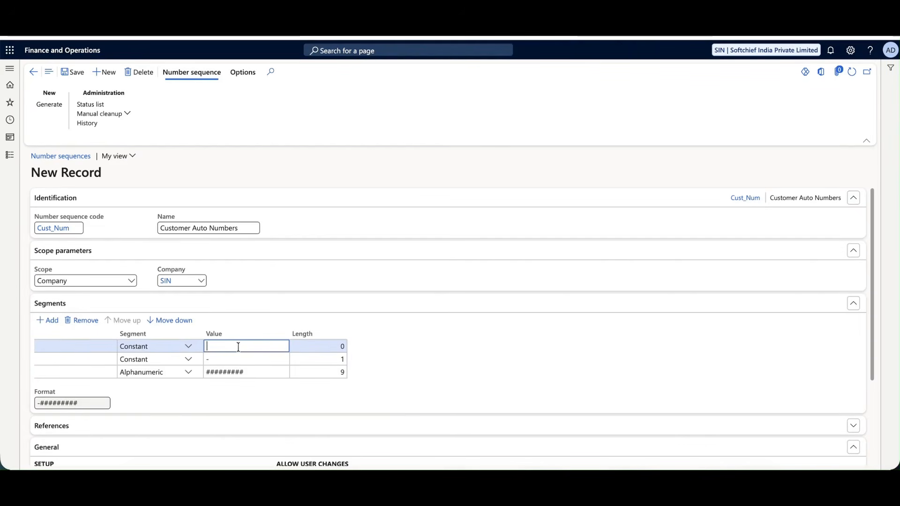
{"action": "left_click", "coordinate": [188, 346]}
{"action": "left_click", "coordinate": [154, 374]}
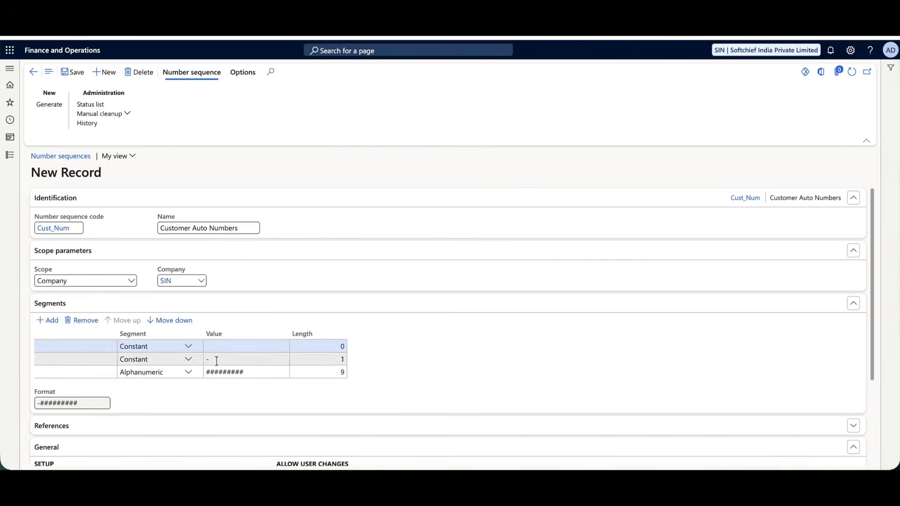
{"action": "left_click", "coordinate": [232, 347]}
{"action": "type", "text": "CUST"}
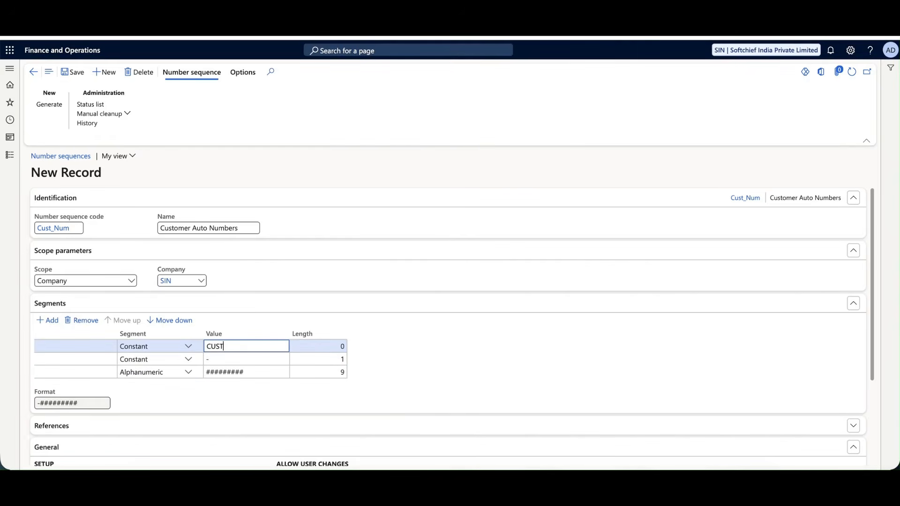
{"action": "left_click", "coordinate": [222, 360]}
Delete the ######### row, make segment two alphanumeric #####, and change the constant to CUST-.
{"action": "left_click", "coordinate": [189, 360]}
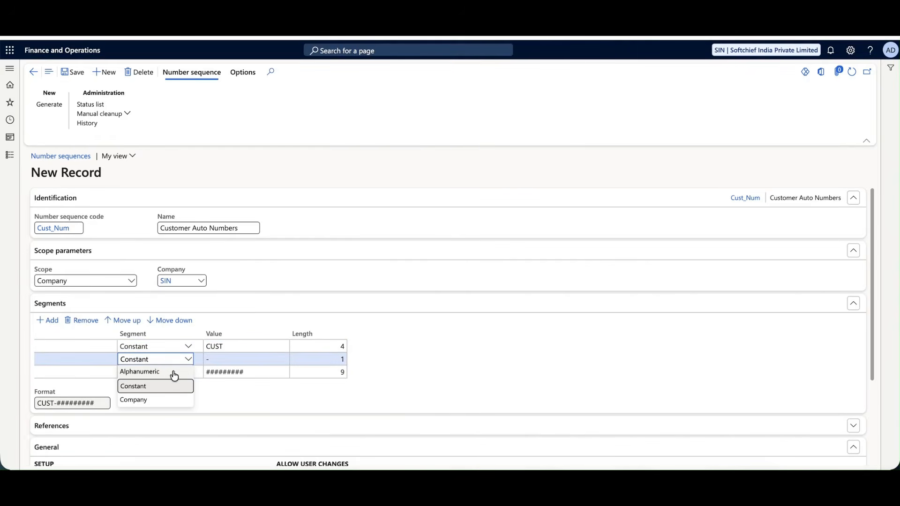
{"action": "left_click", "coordinate": [277, 372]}
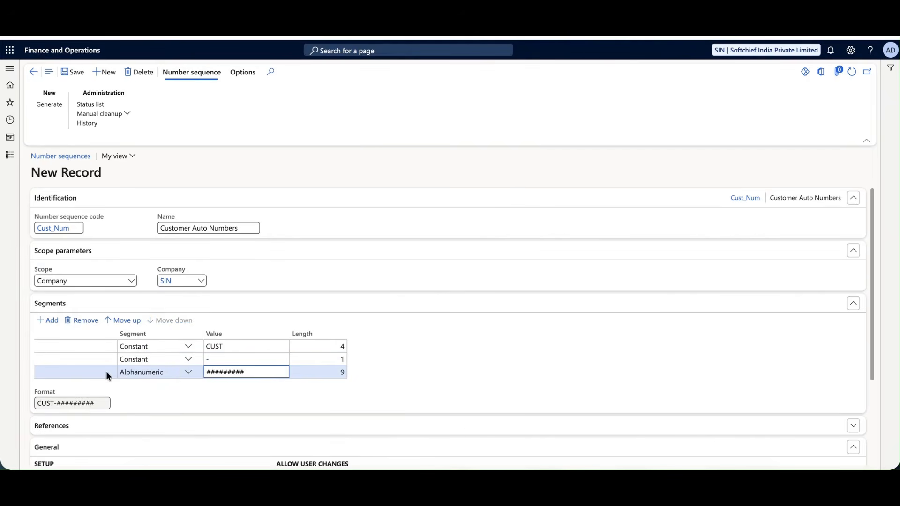
{"action": "left_click", "coordinate": [112, 359]}
{"action": "left_click", "coordinate": [88, 324]}
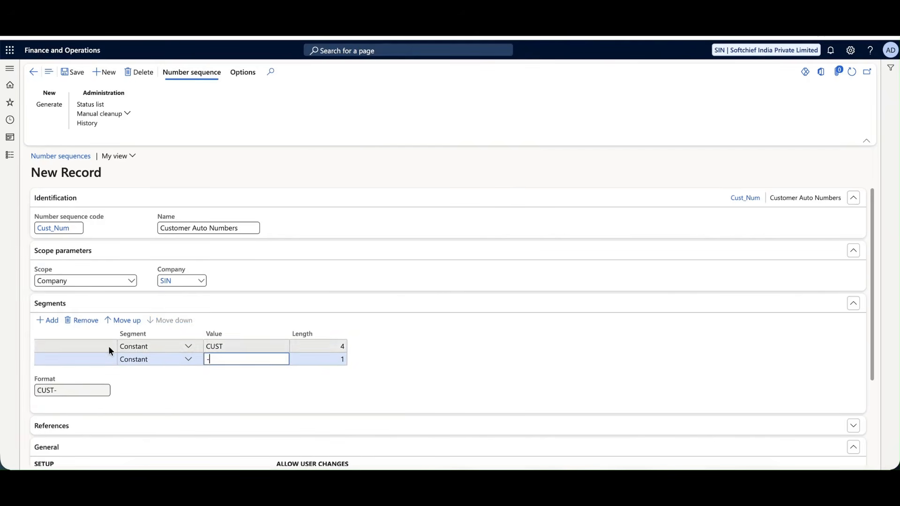
{"action": "left_click", "coordinate": [180, 359]}
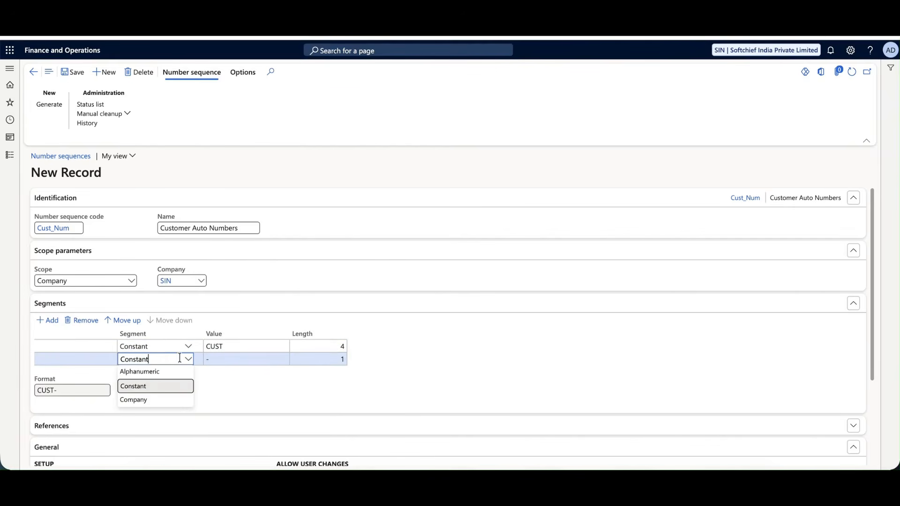
{"action": "left_click", "coordinate": [155, 371]}
{"action": "left_click", "coordinate": [243, 360]}
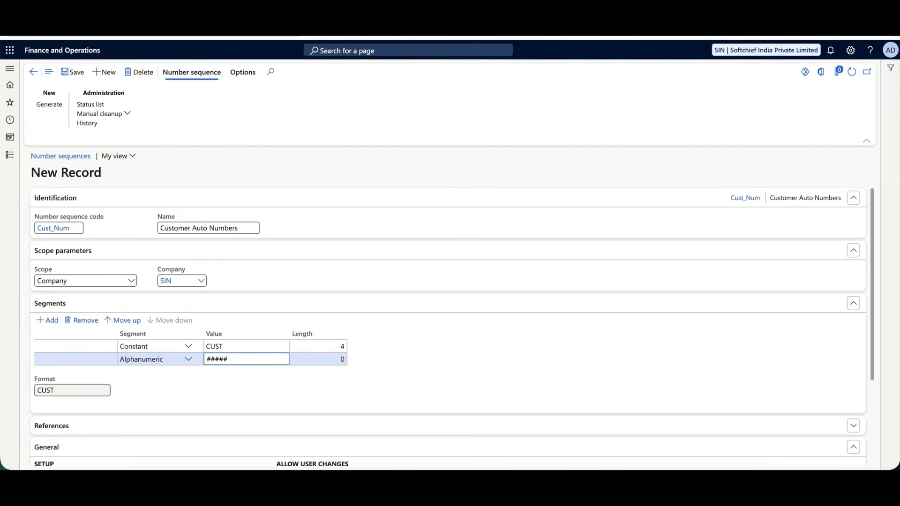
{"action": "left_click", "coordinate": [338, 368]}
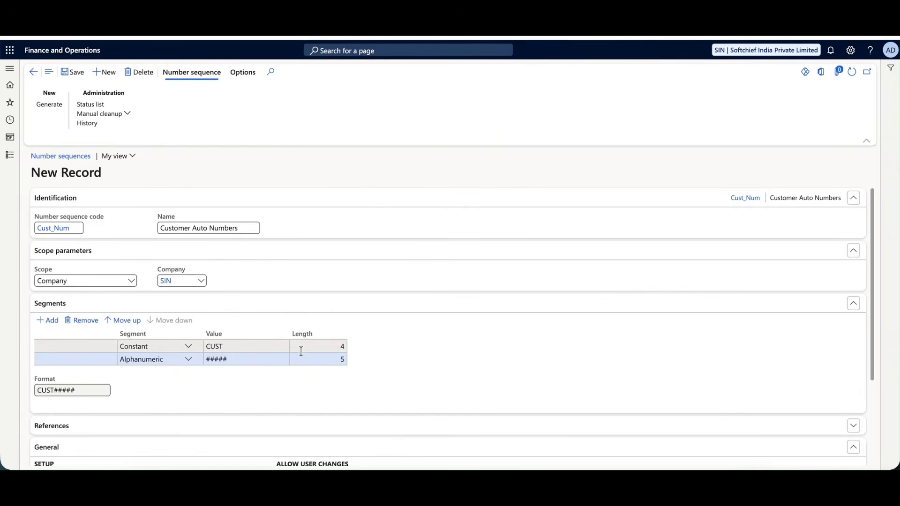
{"action": "left_click", "coordinate": [252, 350]}
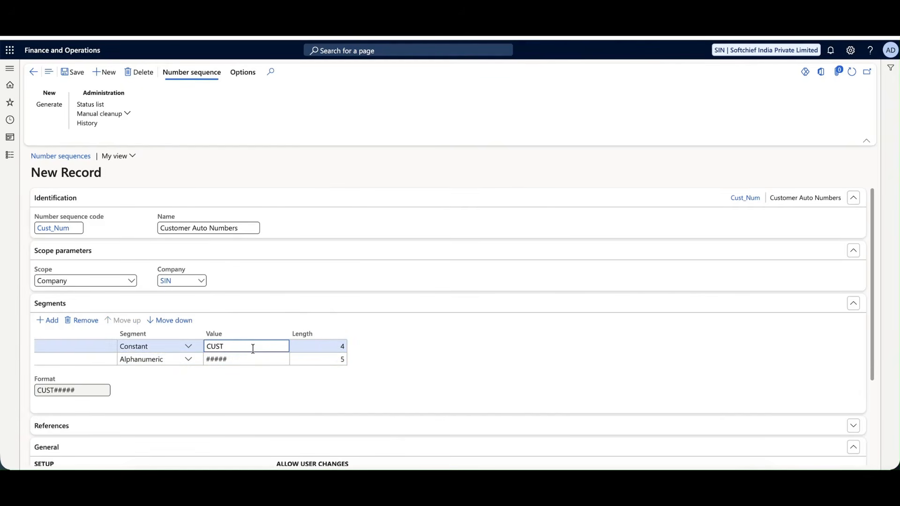
{"action": "type", "text": "-"}
{"action": "left_click", "coordinate": [378, 362]}
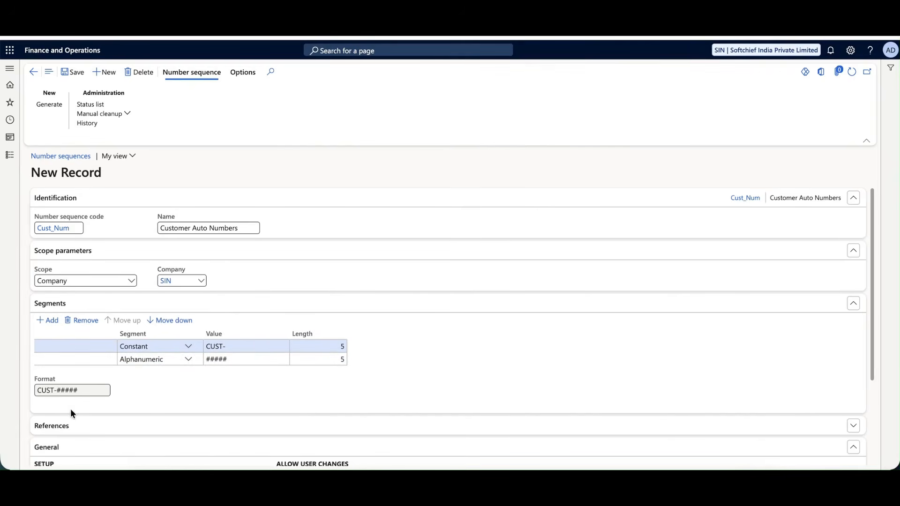
Review the CUST-##### format and Smallest/Largest values, and set Next to 1.
{"action": "left_click_drag", "start_coordinate": [39, 391], "coordinate": [84, 391]}
{"action": "left_click", "coordinate": [169, 391]}
{"action": "scroll", "coordinate": [169, 391], "scroll_direction": "down", "scroll_amount": 1}
{"action": "left_click", "coordinate": [152, 406]}
{"action": "scroll", "coordinate": [244, 340], "scroll_direction": "down", "scroll_amount": 3}
{"action": "scroll", "coordinate": [243, 340], "scroll_direction": "down", "scroll_amount": 3}
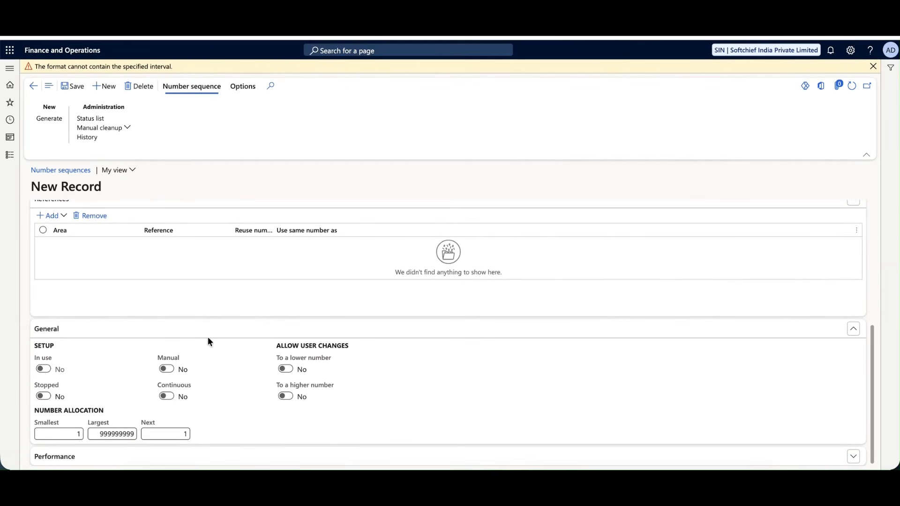
{"action": "left_click", "coordinate": [76, 435]}
{"action": "left_click", "coordinate": [94, 436]}
{"action": "left_click", "coordinate": [166, 435]}
{"action": "left_click_drag", "start_coordinate": [166, 436], "coordinate": [204, 433]}
{"action": "left_click_drag", "start_coordinate": [179, 435], "coordinate": [201, 433]}
{"action": "type", "text": "1"}
Save the sequence, raising the 'format cannot contain the specified interval' warning.
{"action": "left_click", "coordinate": [183, 457]}
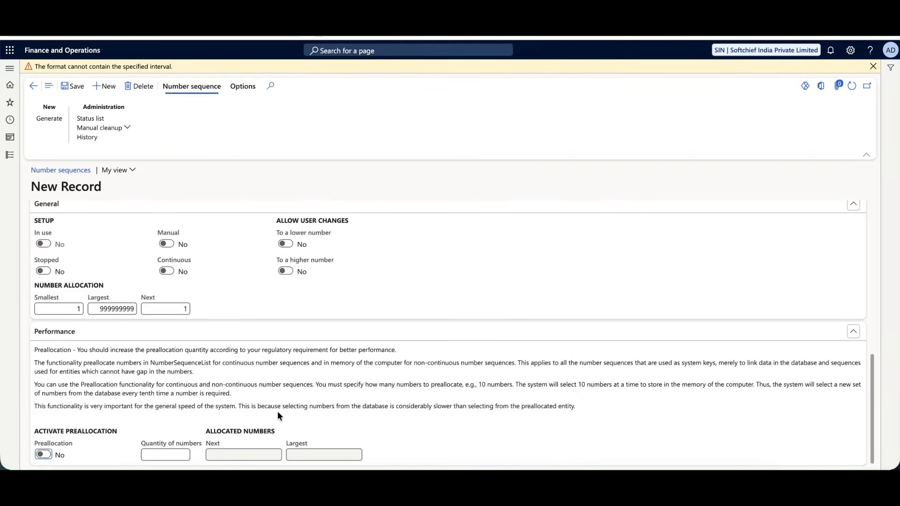
{"action": "scroll", "coordinate": [279, 409], "scroll_direction": "up", "scroll_amount": 10}
{"action": "left_click", "coordinate": [67, 87]}
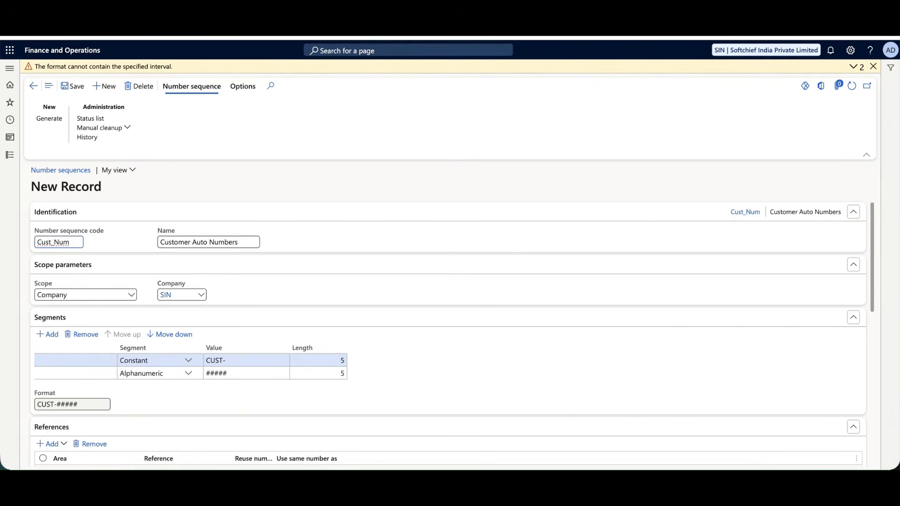
Change the sequence code to Cust Num and save the record.
{"action": "left_click", "coordinate": [120, 248]}
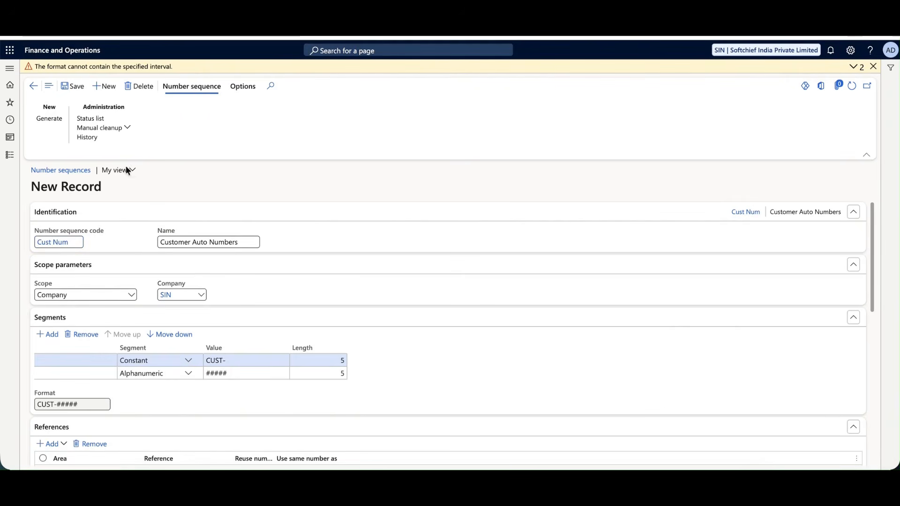
{"action": "left_click", "coordinate": [75, 88]}
{"action": "scroll", "coordinate": [191, 387], "scroll_direction": "down", "scroll_amount": 3}
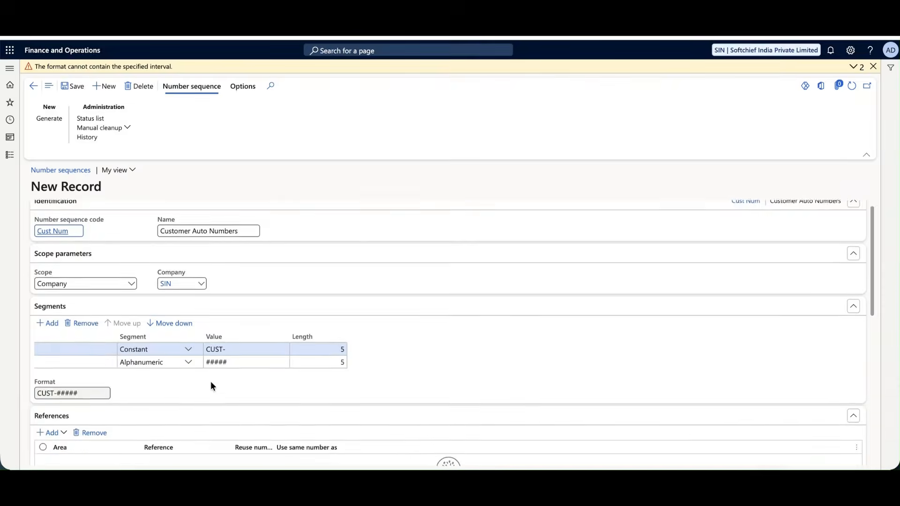
{"action": "scroll", "coordinate": [164, 369], "scroll_direction": "down", "scroll_amount": 6}
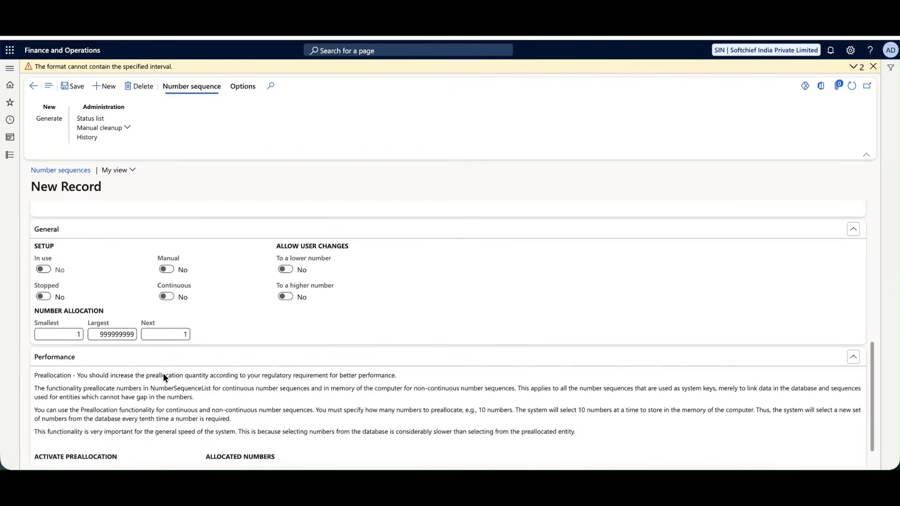
{"action": "scroll", "coordinate": [219, 320], "scroll_direction": "up", "scroll_amount": 10}
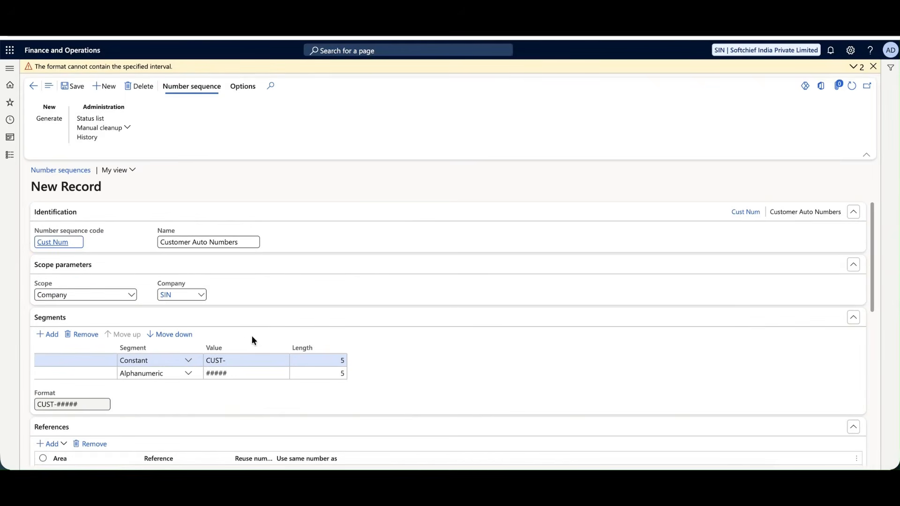
Drop the hyphen so the constant reads CUST, giving format CUST#####, and save.
{"action": "left_click", "coordinate": [237, 374]}
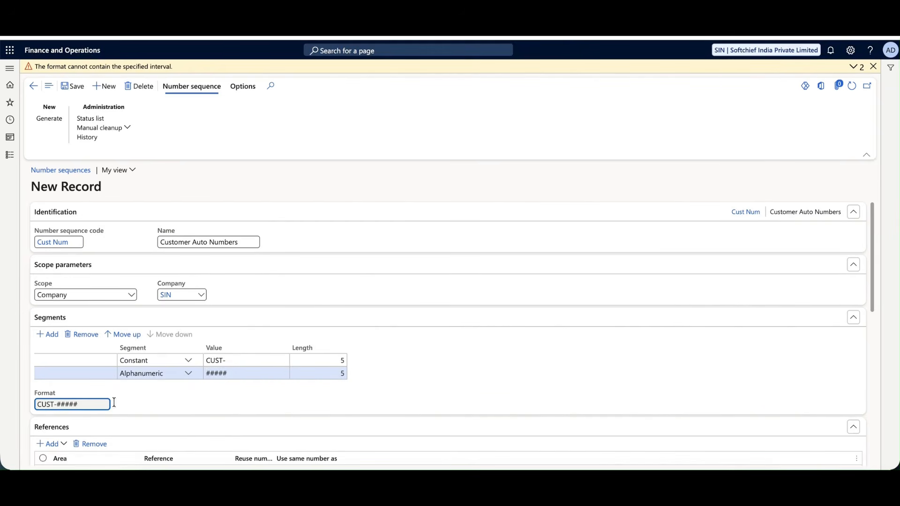
{"action": "left_click", "coordinate": [247, 362]}
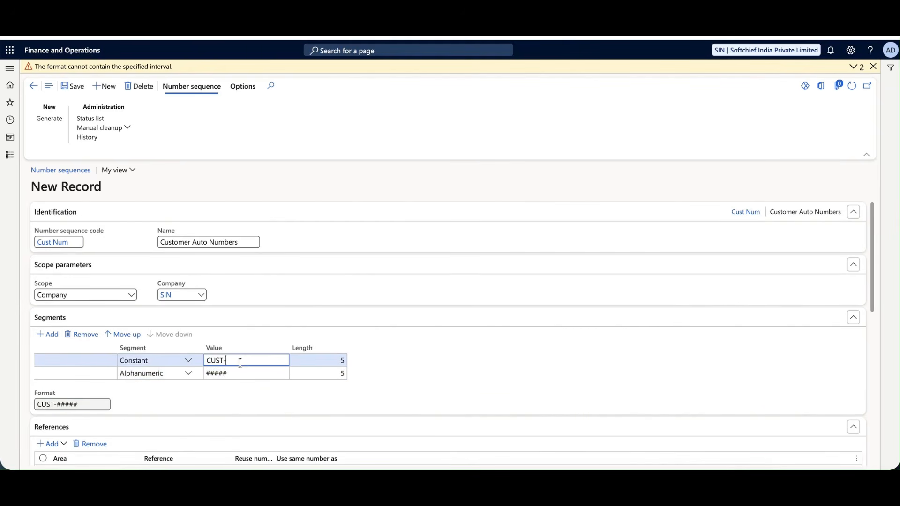
{"action": "left_click", "coordinate": [259, 292]}
{"action": "left_click", "coordinate": [71, 86]}
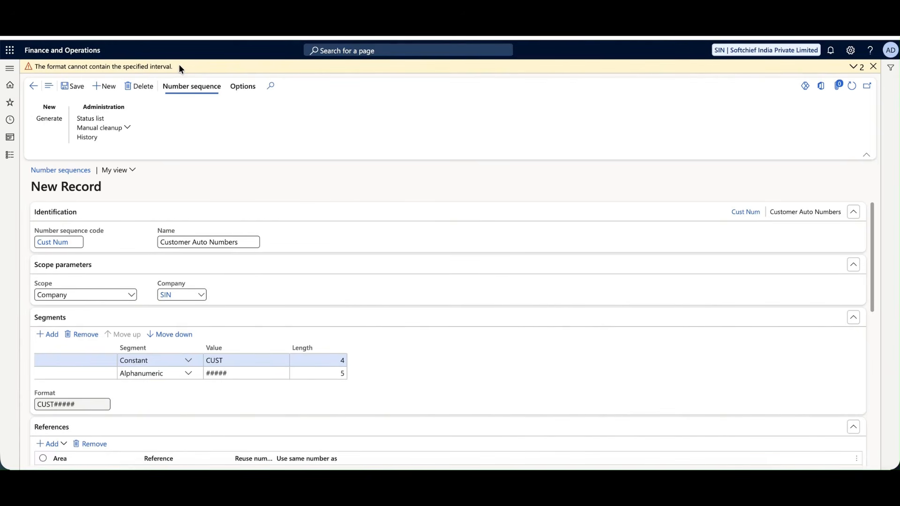
{"action": "left_click", "coordinate": [243, 373]}
Set the Largest number to 99999, keeping Smallest at 1, and dismiss the format warning.
{"action": "scroll", "coordinate": [244, 371], "scroll_direction": "down", "scroll_amount": 6}
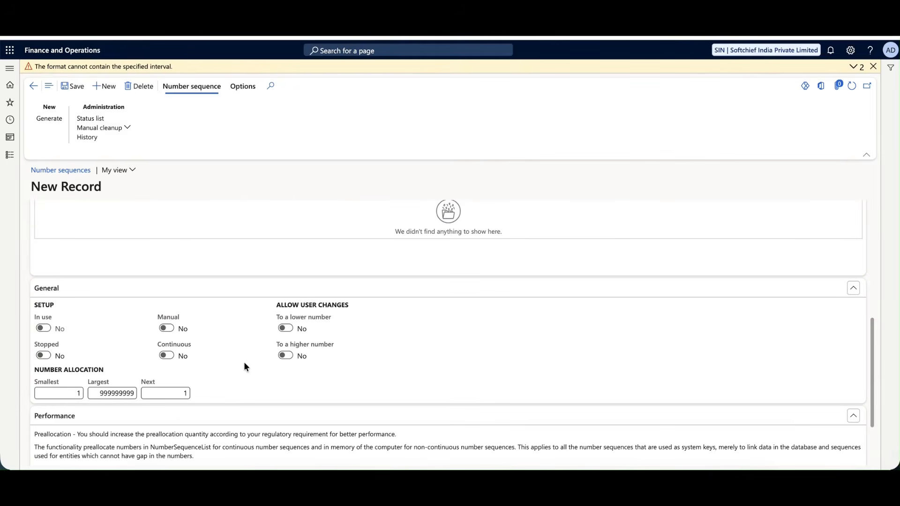
{"action": "scroll", "coordinate": [244, 361], "scroll_direction": "down", "scroll_amount": 1}
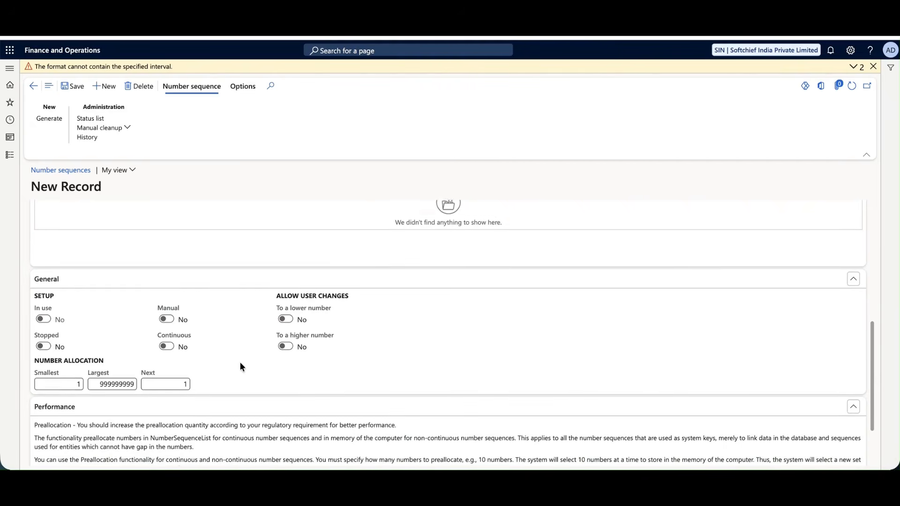
{"action": "left_click", "coordinate": [73, 371]}
{"action": "left_click", "coordinate": [106, 372]}
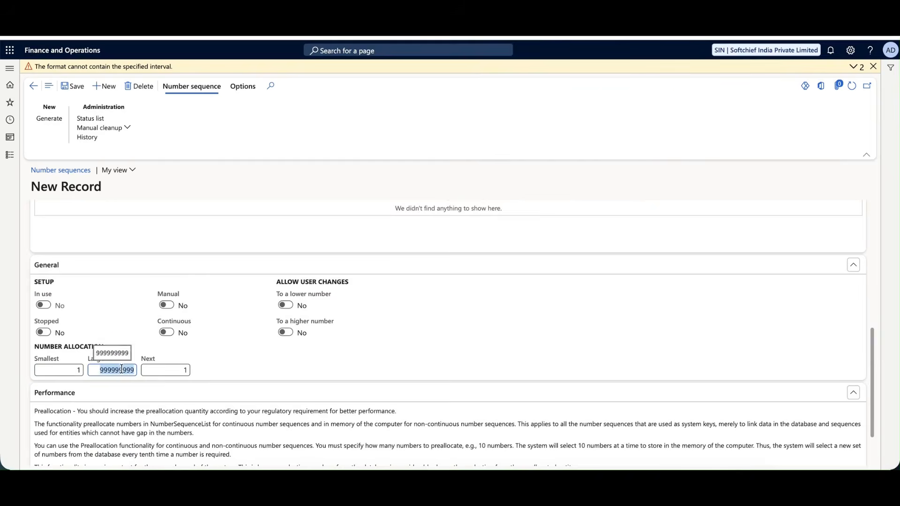
{"action": "scroll", "coordinate": [212, 287], "scroll_direction": "down", "scroll_amount": 1}
{"action": "scroll", "coordinate": [215, 294], "scroll_direction": "up", "scroll_amount": 8}
{"action": "scroll", "coordinate": [220, 282], "scroll_direction": "down", "scroll_amount": 7}
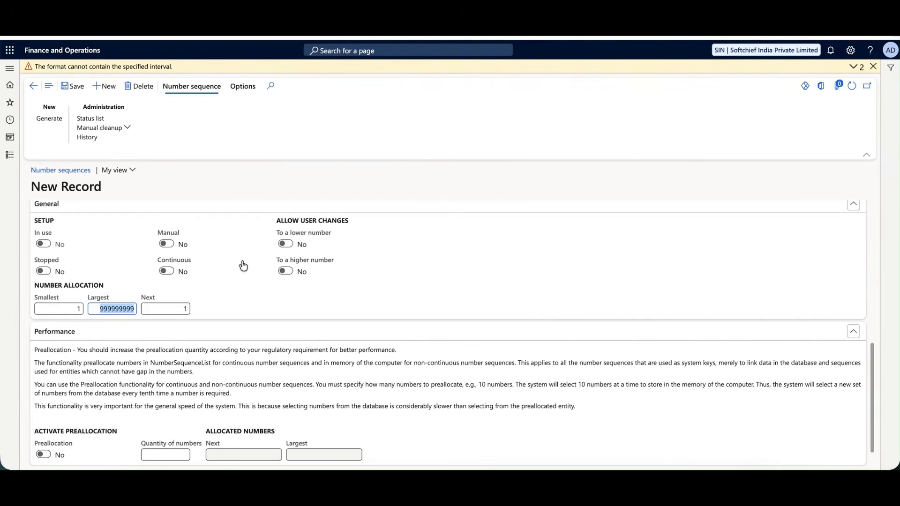
{"action": "type", "text": "99999"}
{"action": "scroll", "coordinate": [228, 328], "scroll_direction": "up", "scroll_amount": 5}
{"action": "scroll", "coordinate": [227, 328], "scroll_direction": "down", "scroll_amount": 5}
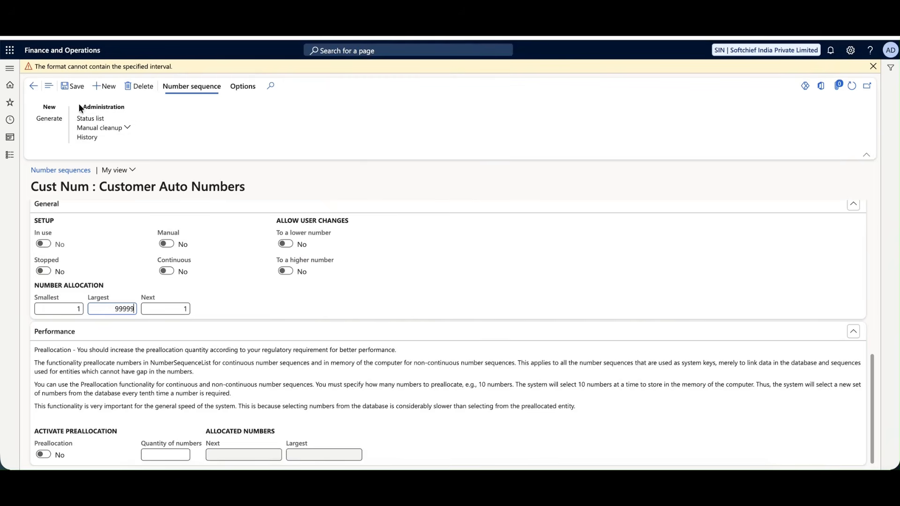
{"action": "left_click", "coordinate": [873, 66]}
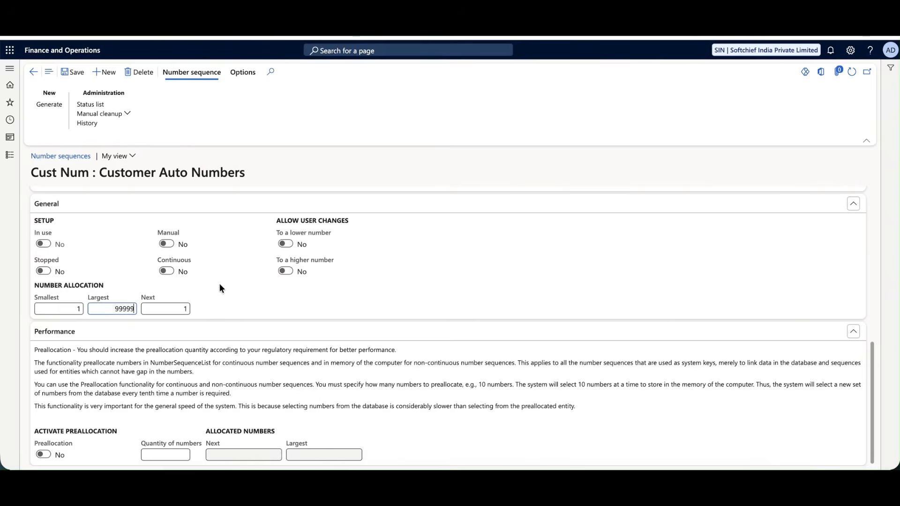
{"action": "scroll", "coordinate": [219, 285], "scroll_direction": "up", "scroll_amount": 6}
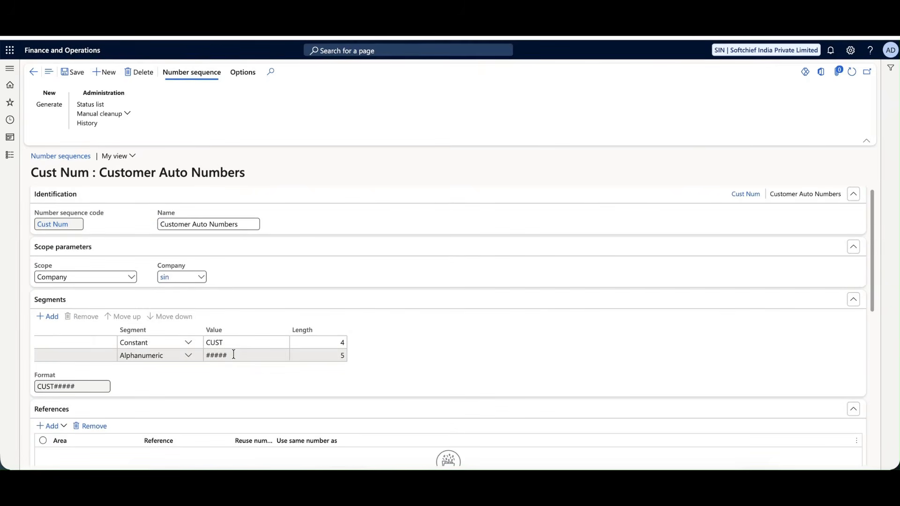
{"action": "scroll", "coordinate": [235, 251], "scroll_direction": "down", "scroll_amount": 6}
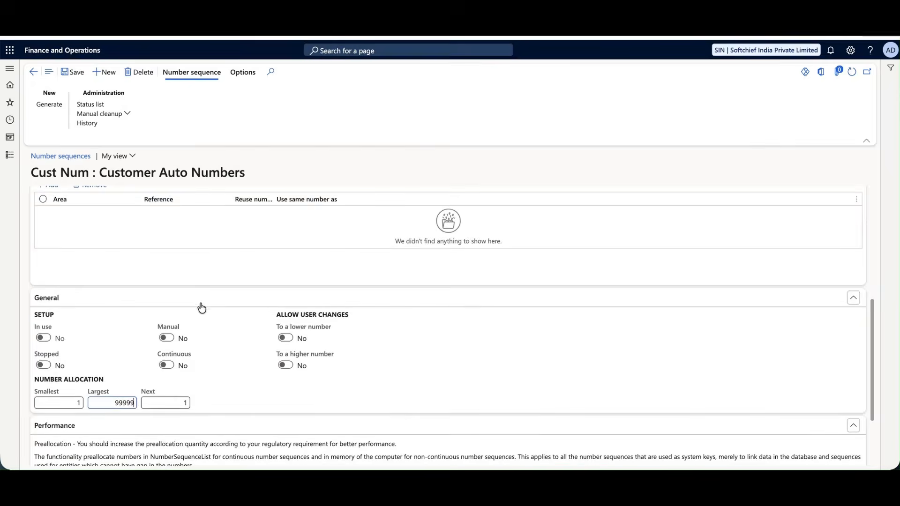
{"action": "left_click_drag", "start_coordinate": [111, 406], "coordinate": [139, 404]}
{"action": "left_click_drag", "start_coordinate": [74, 405], "coordinate": [82, 404]}
{"action": "scroll", "coordinate": [165, 293], "scroll_direction": "down", "scroll_amount": 1}
{"action": "scroll", "coordinate": [166, 295], "scroll_direction": "up", "scroll_amount": 5}
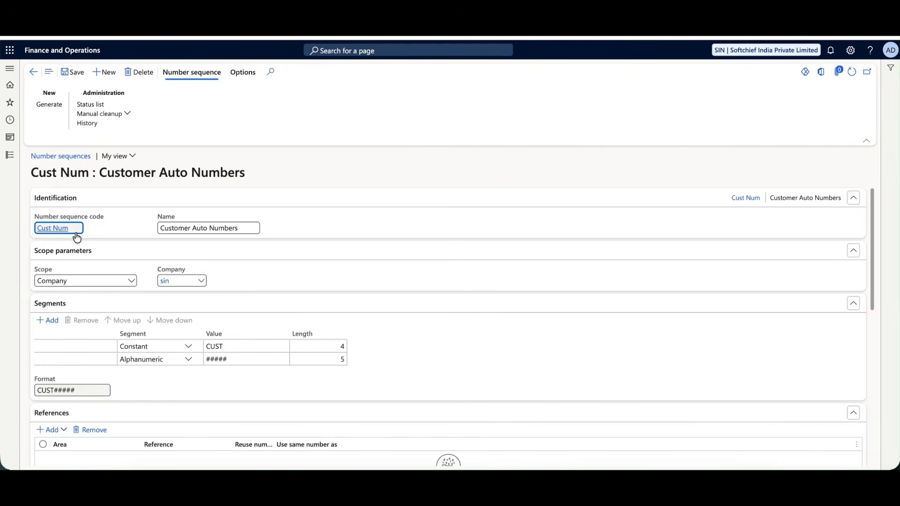
Shorten the name to Customer Auto Number and return to the Number sequences list.
{"action": "left_click", "coordinate": [256, 227]}
{"action": "key", "text": "BackSpace"}
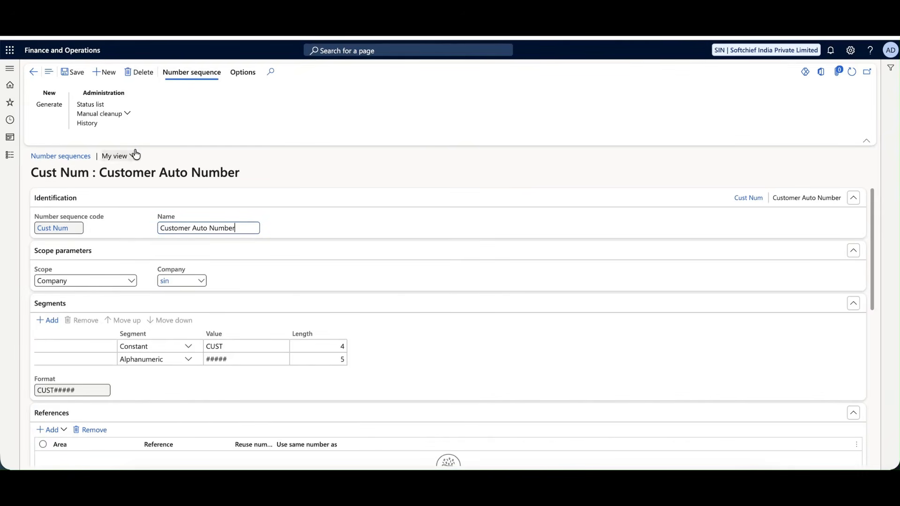
{"action": "left_click", "coordinate": [34, 72]}
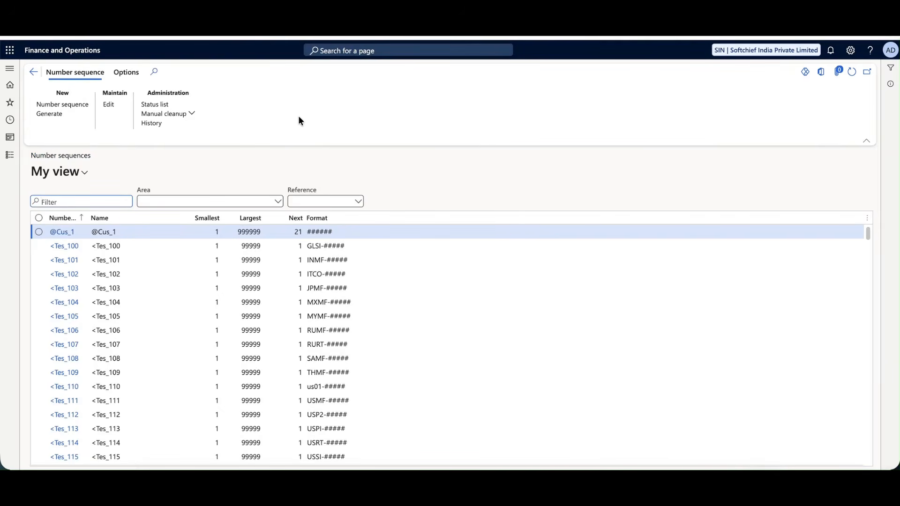
Go home and open Accounts receivable > Setup > Accounts receivable parameters.
{"action": "left_click", "coordinate": [33, 72]}
{"action": "left_click", "coordinate": [10, 70]}
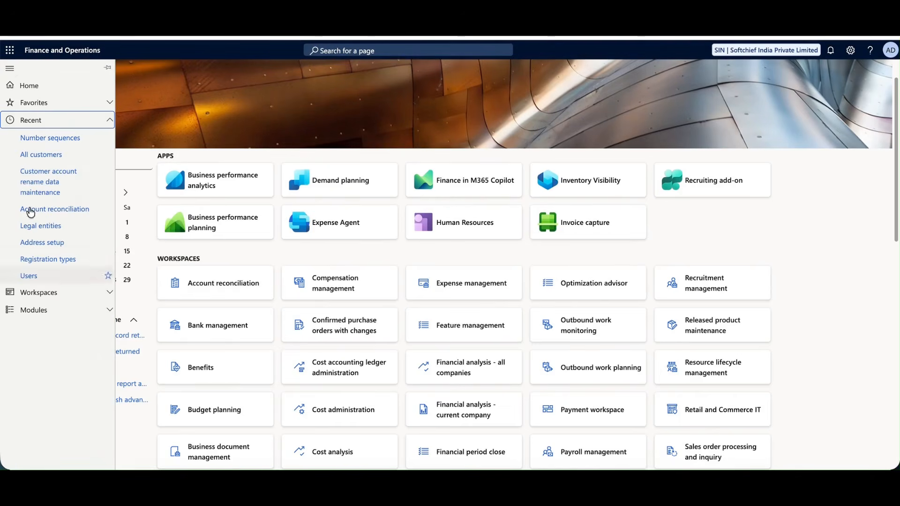
{"action": "left_click", "coordinate": [33, 317]}
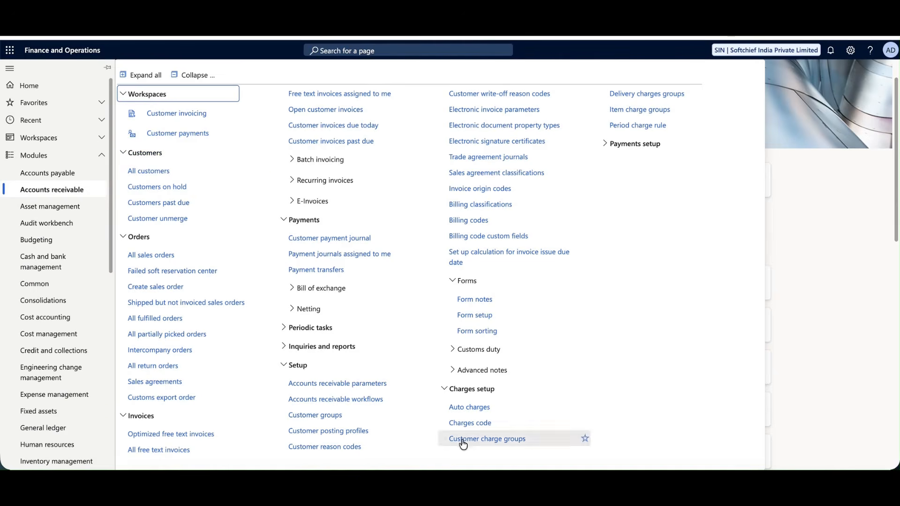
{"action": "left_click", "coordinate": [364, 385]}
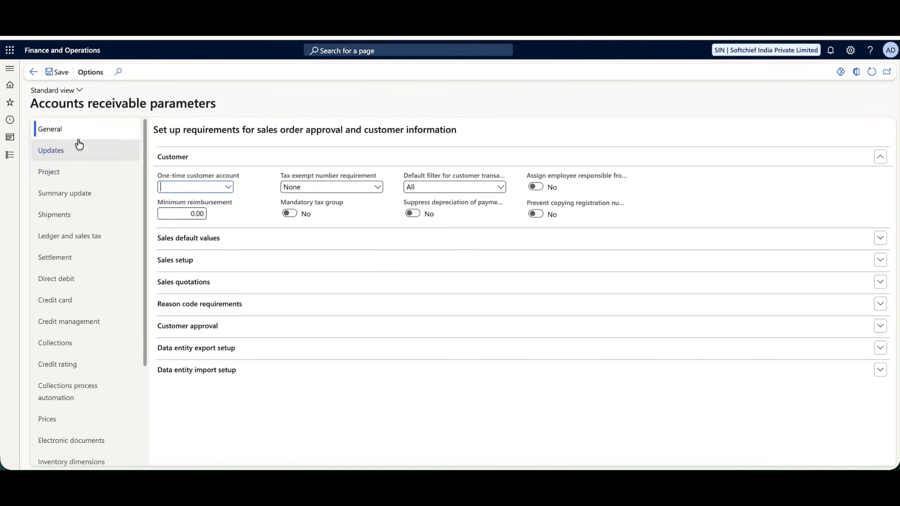
Assign Cust Num as the Customer account number sequence, save, and go back home.
{"action": "scroll", "coordinate": [88, 392], "scroll_direction": "down", "scroll_amount": 3}
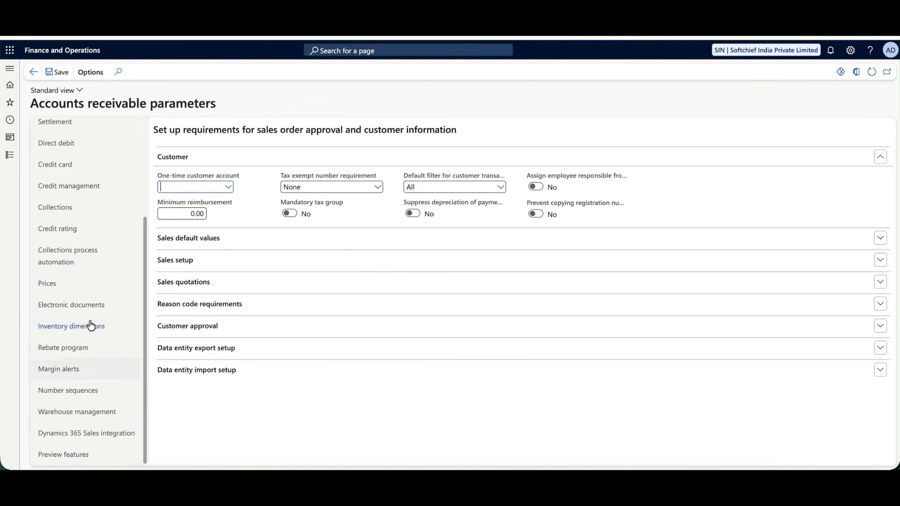
{"action": "left_click", "coordinate": [80, 396]}
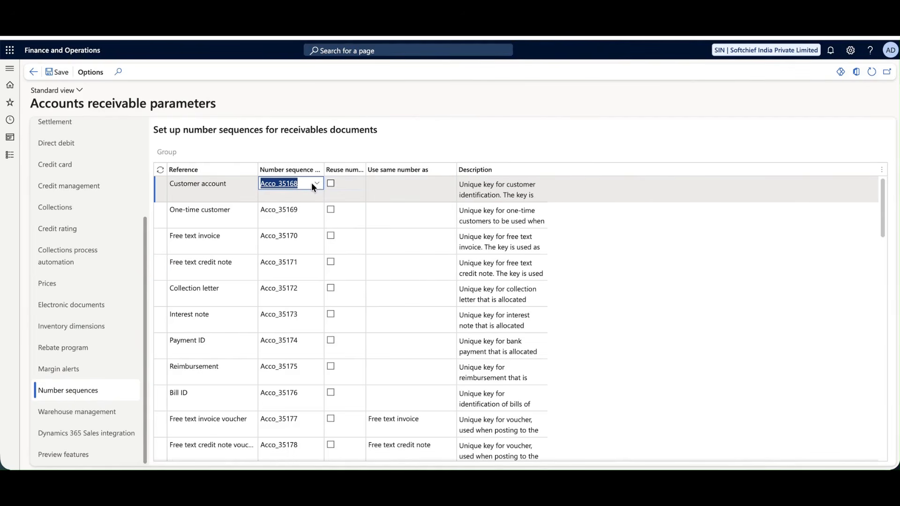
{"action": "key", "text": "BackSpace"}
{"action": "left_click", "coordinate": [318, 185]}
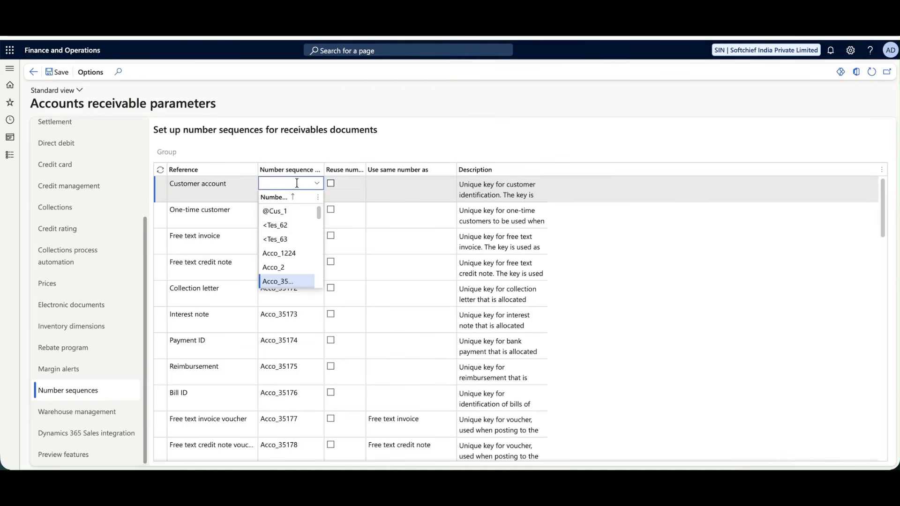
{"action": "left_click", "coordinate": [289, 182]}
{"action": "type", "text": "cust"}
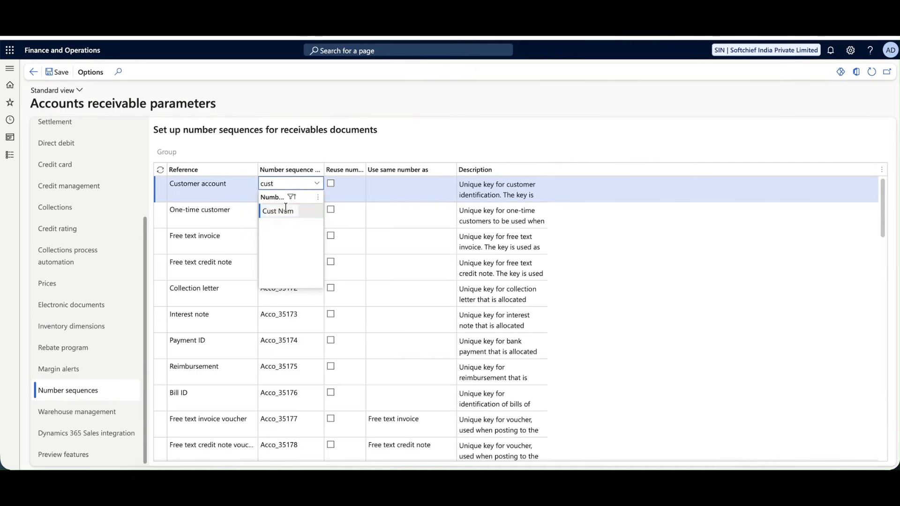
{"action": "left_click", "coordinate": [287, 211]}
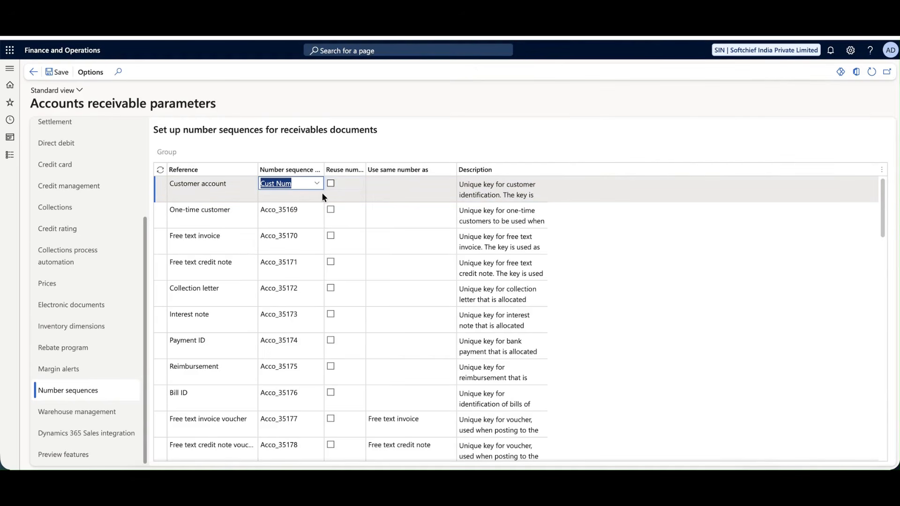
{"action": "left_click", "coordinate": [244, 196]}
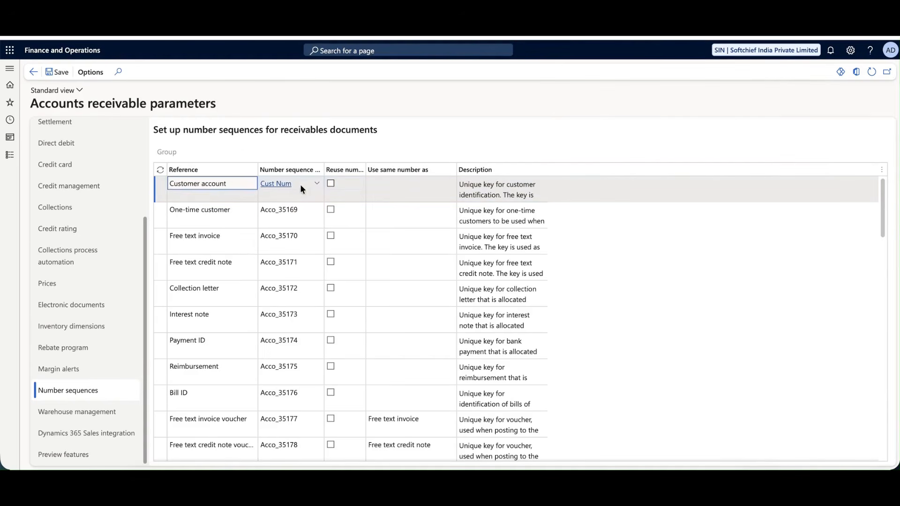
{"action": "left_click", "coordinate": [58, 72]}
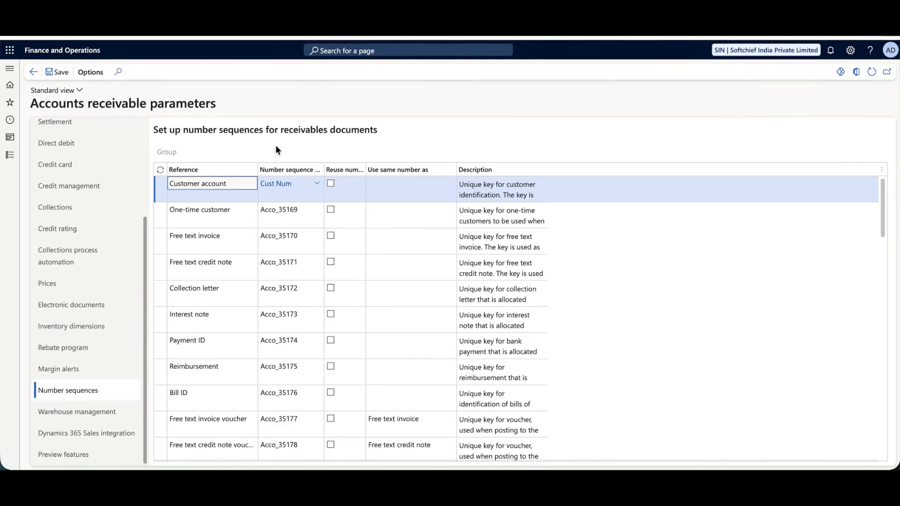
{"action": "left_click", "coordinate": [35, 71]}
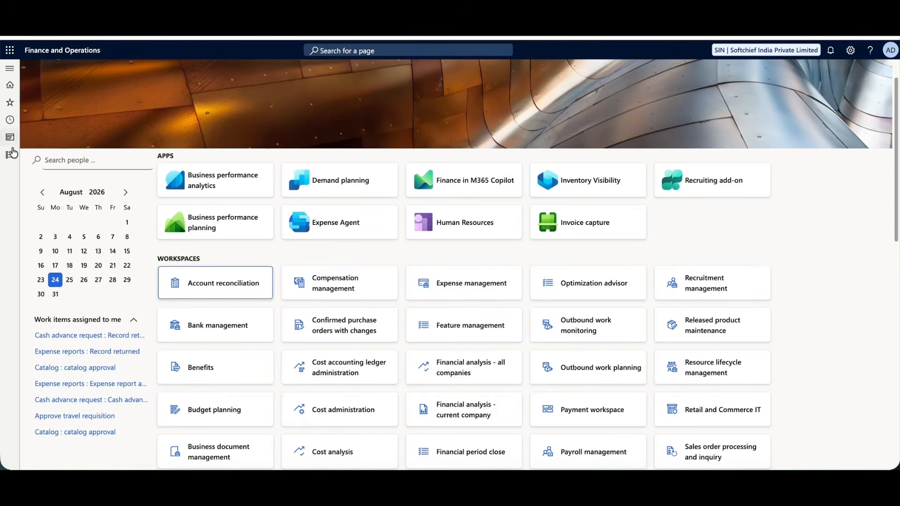
Open All customers and start entering the new customer's name.
{"action": "left_click", "coordinate": [9, 155]}
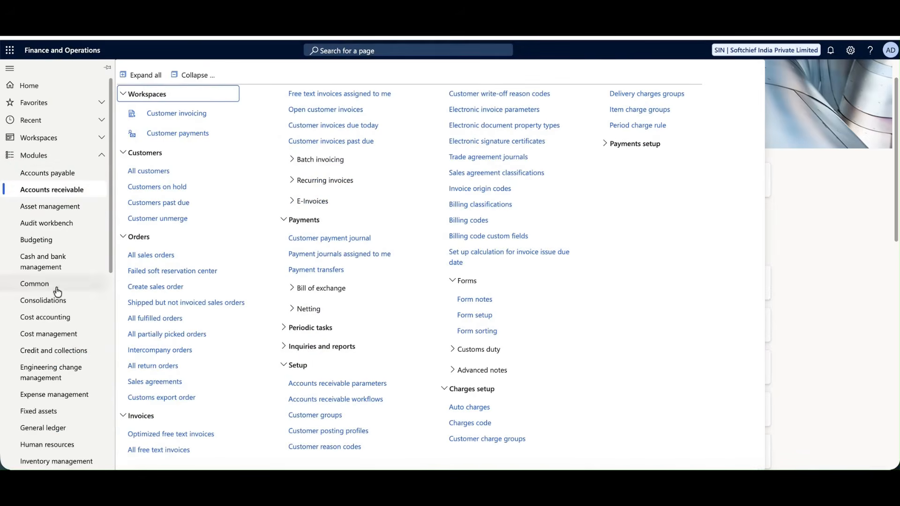
{"action": "left_click", "coordinate": [159, 172]}
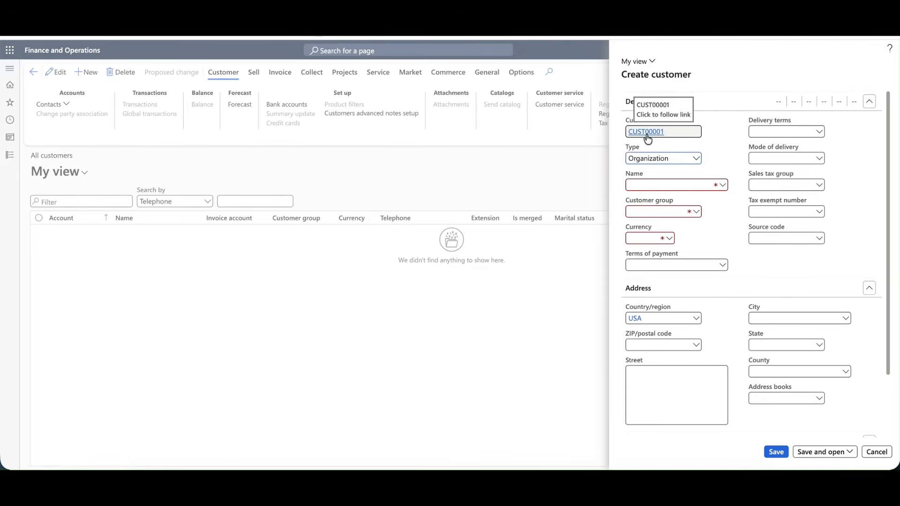
{"action": "left_click", "coordinate": [670, 185]}
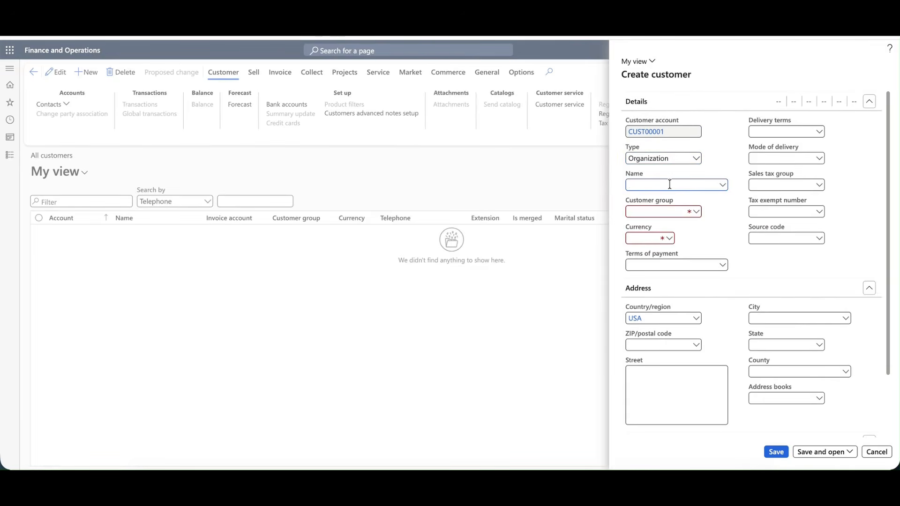
{"action": "key", "text": "BackSpace"}
{"action": "key", "text": "BackSpace"}
{"action": "key", "text": "BackSpace"}
{"action": "key", "text": "BackSpace"}
{"action": "key", "text": "BackSpace"}
{"action": "key", "text": "BackSpace"}
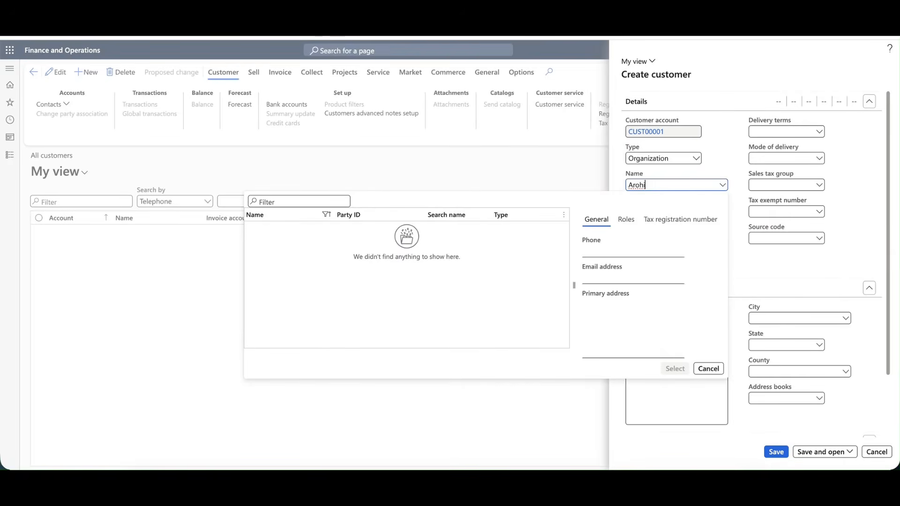
{"action": "left_click", "coordinate": [730, 201]}
{"action": "left_click", "coordinate": [686, 186]}
Complete the customer's full name, checking the party's email and phone fields.
{"action": "left_click", "coordinate": [721, 186]}
{"action": "left_click", "coordinate": [604, 278]}
{"action": "left_click", "coordinate": [612, 252]}
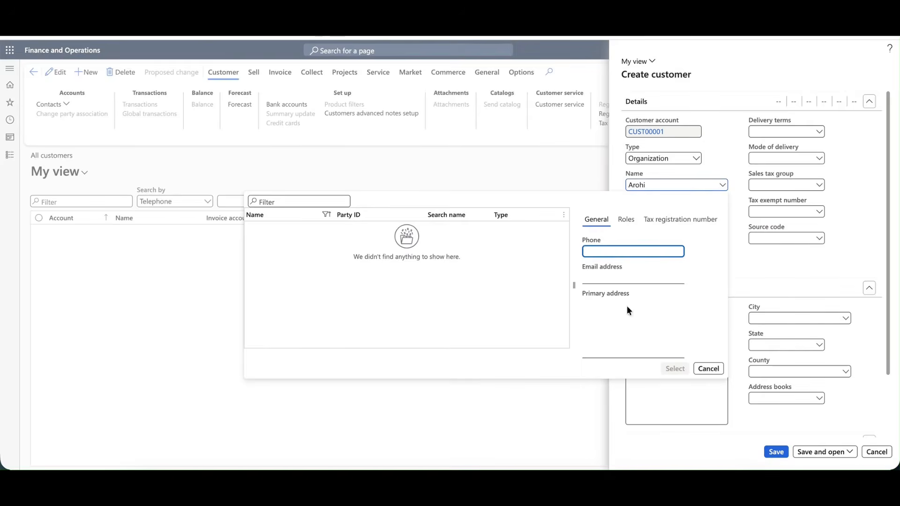
{"action": "left_click", "coordinate": [713, 244]}
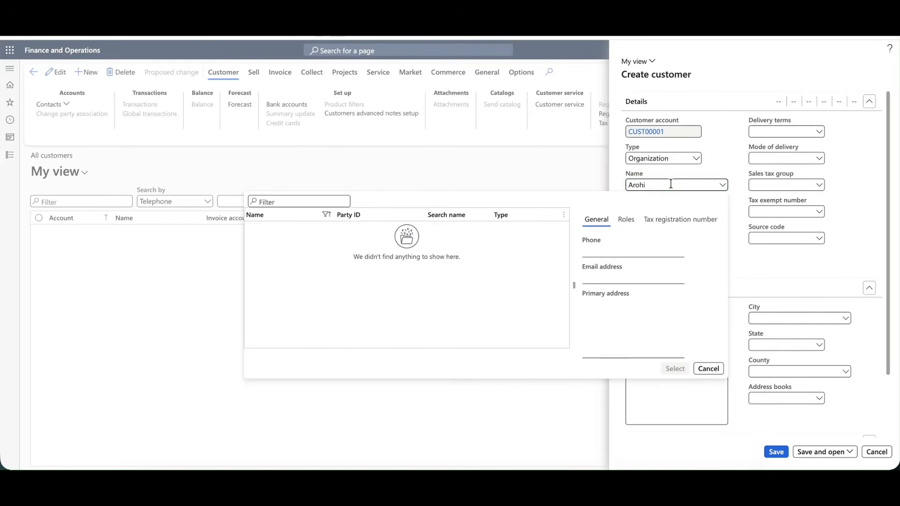
{"action": "left_click", "coordinate": [647, 185]}
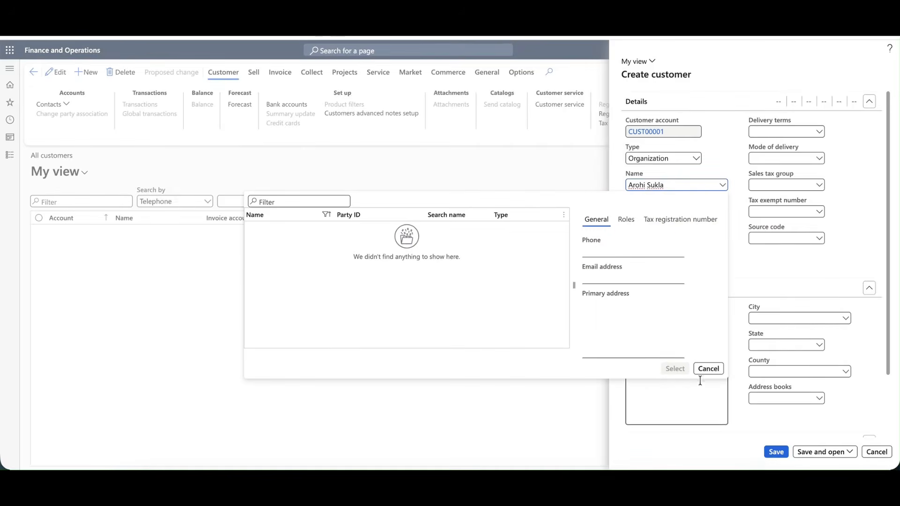
{"action": "left_click", "coordinate": [697, 213]}
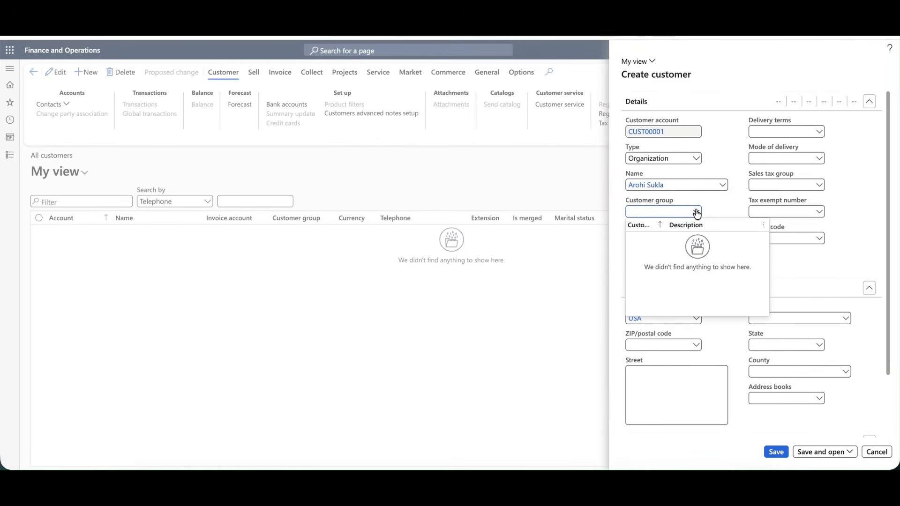
Look up available customer groups and set the currency to AED.
{"action": "left_click", "coordinate": [714, 209]}
{"action": "left_click", "coordinate": [686, 213]}
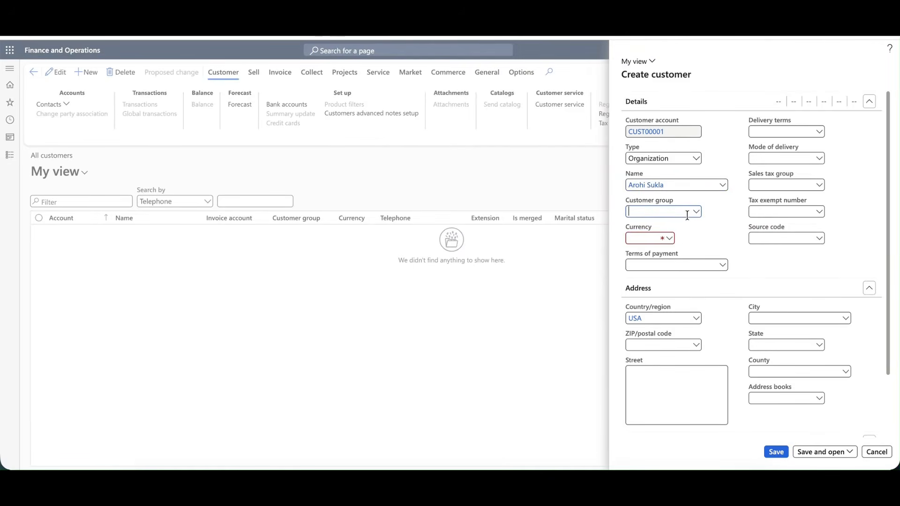
{"action": "left_click", "coordinate": [695, 215]}
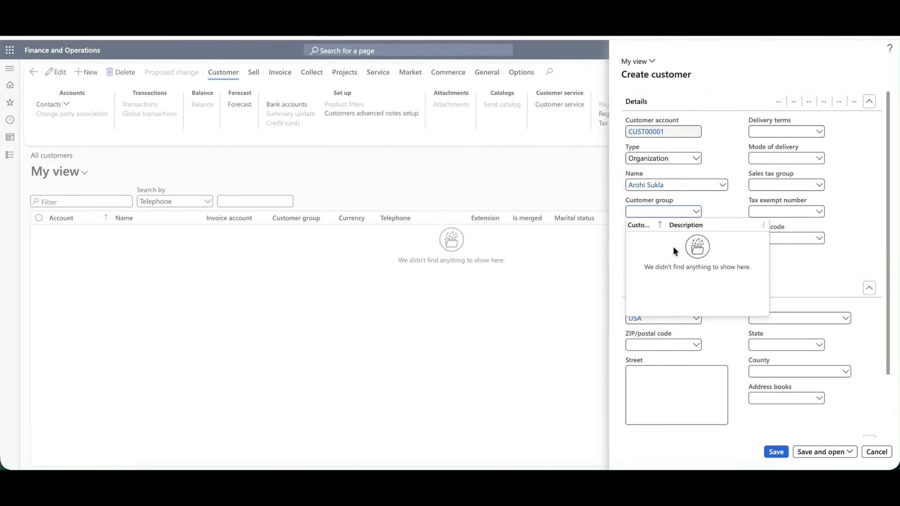
{"action": "left_click", "coordinate": [721, 207]}
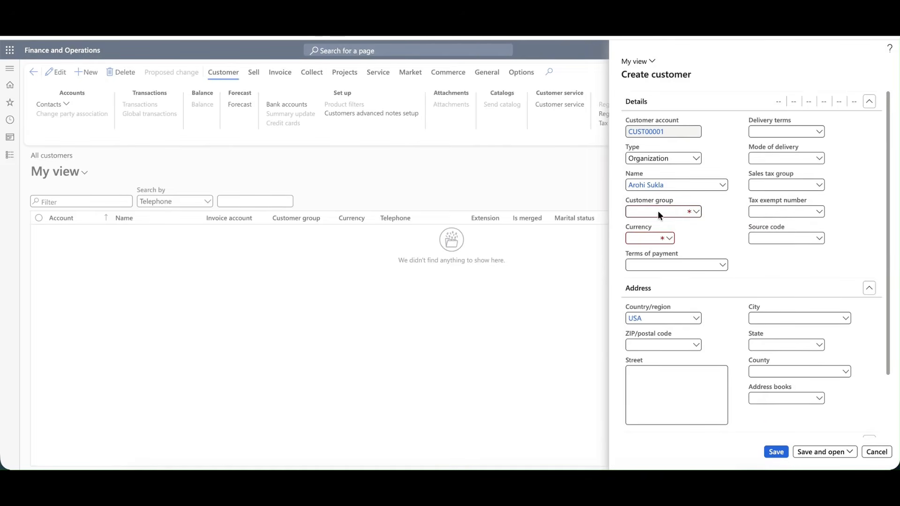
{"action": "left_click", "coordinate": [671, 239]}
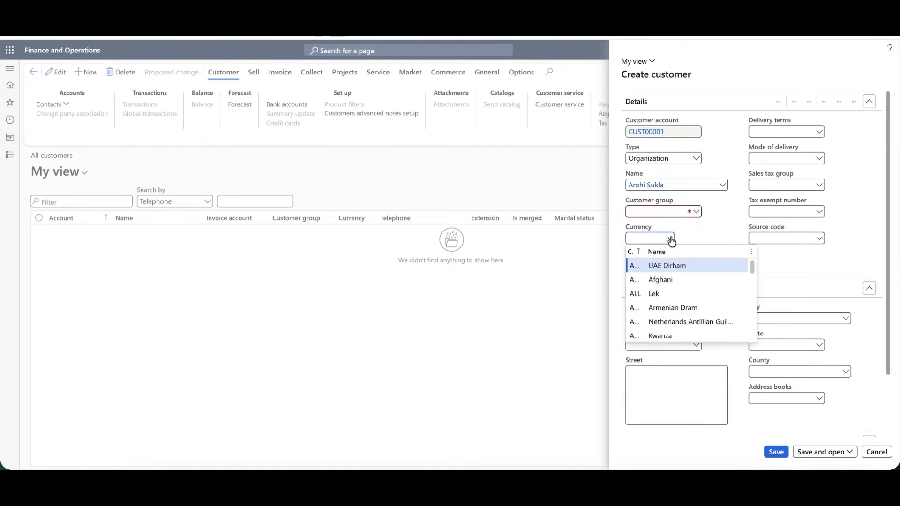
{"action": "left_click", "coordinate": [659, 264]}
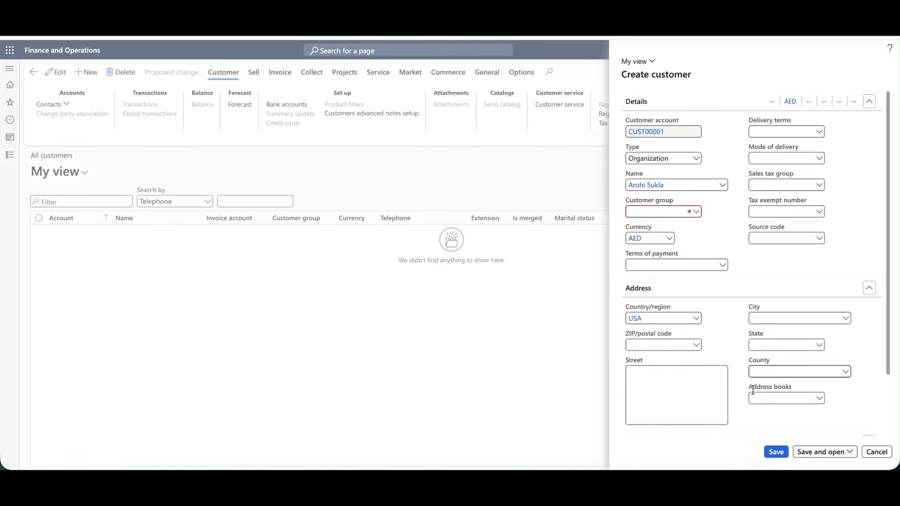
Try saving, abandon the unsaved customer after the group warning, and start another new one.
{"action": "left_click", "coordinate": [776, 452]}
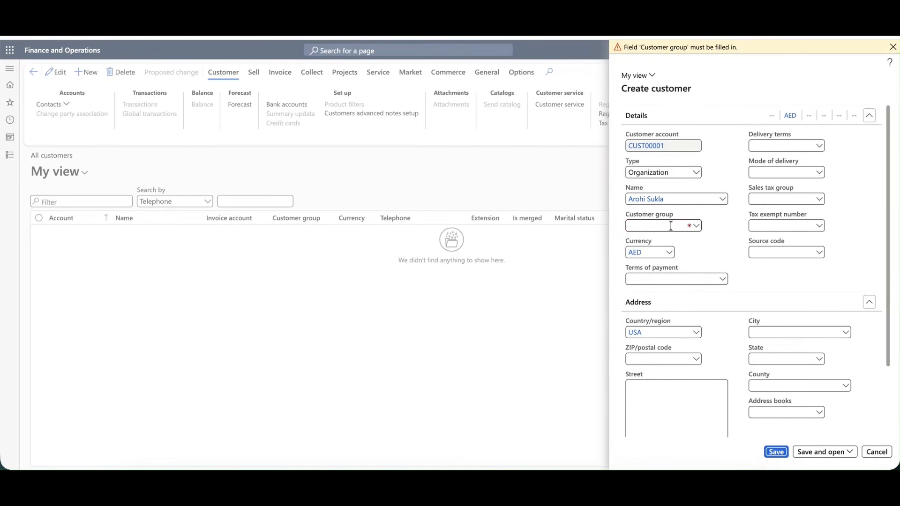
{"action": "left_click", "coordinate": [696, 226]}
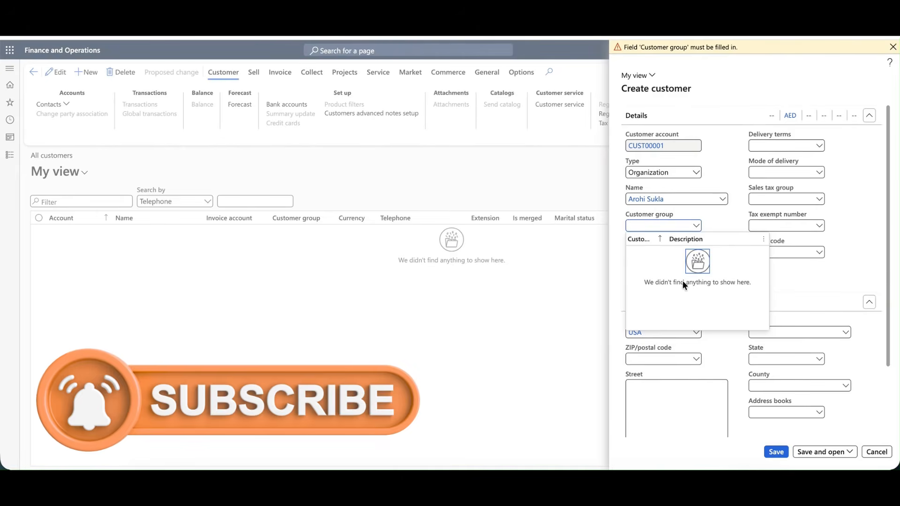
{"action": "left_click", "coordinate": [894, 48]}
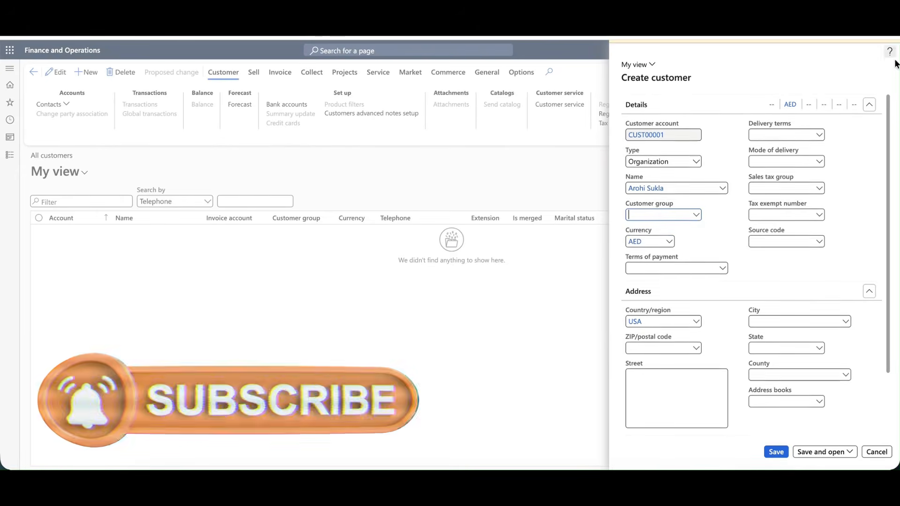
{"action": "scroll", "coordinate": [839, 121], "scroll_direction": "down", "scroll_amount": 1}
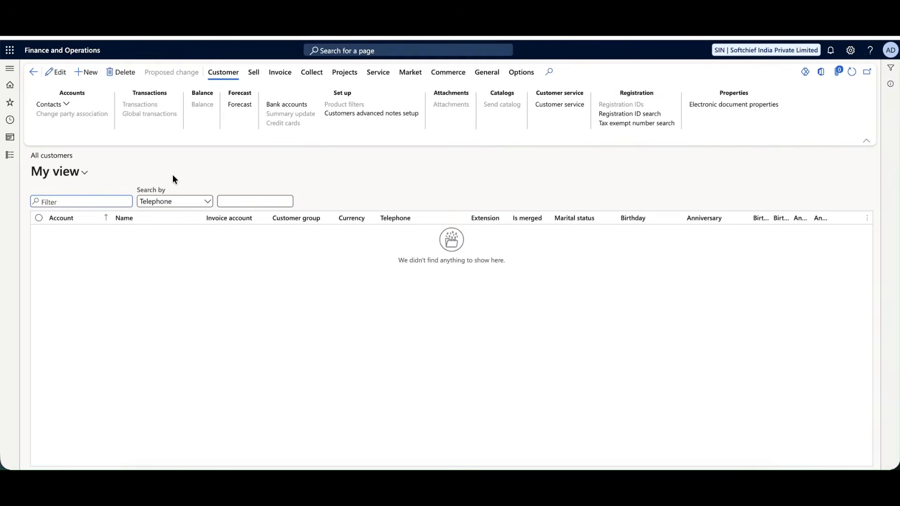
{"action": "left_click", "coordinate": [88, 75]}
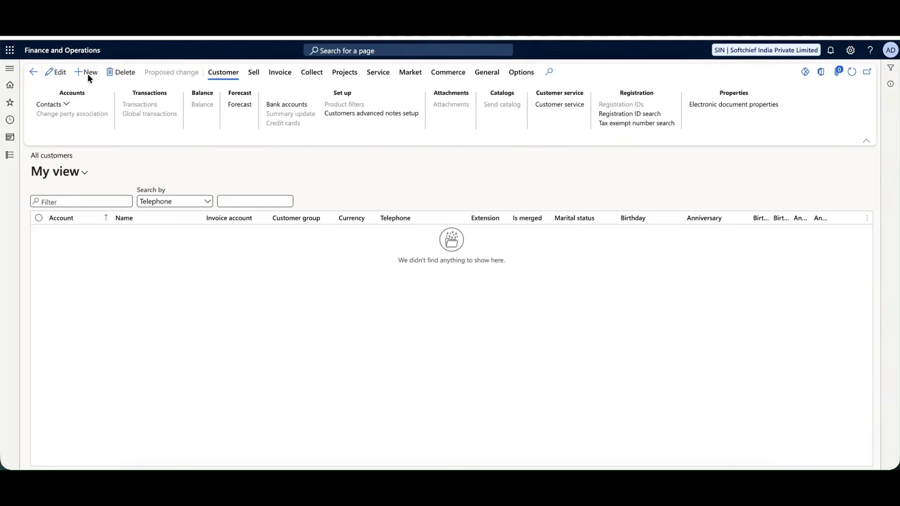